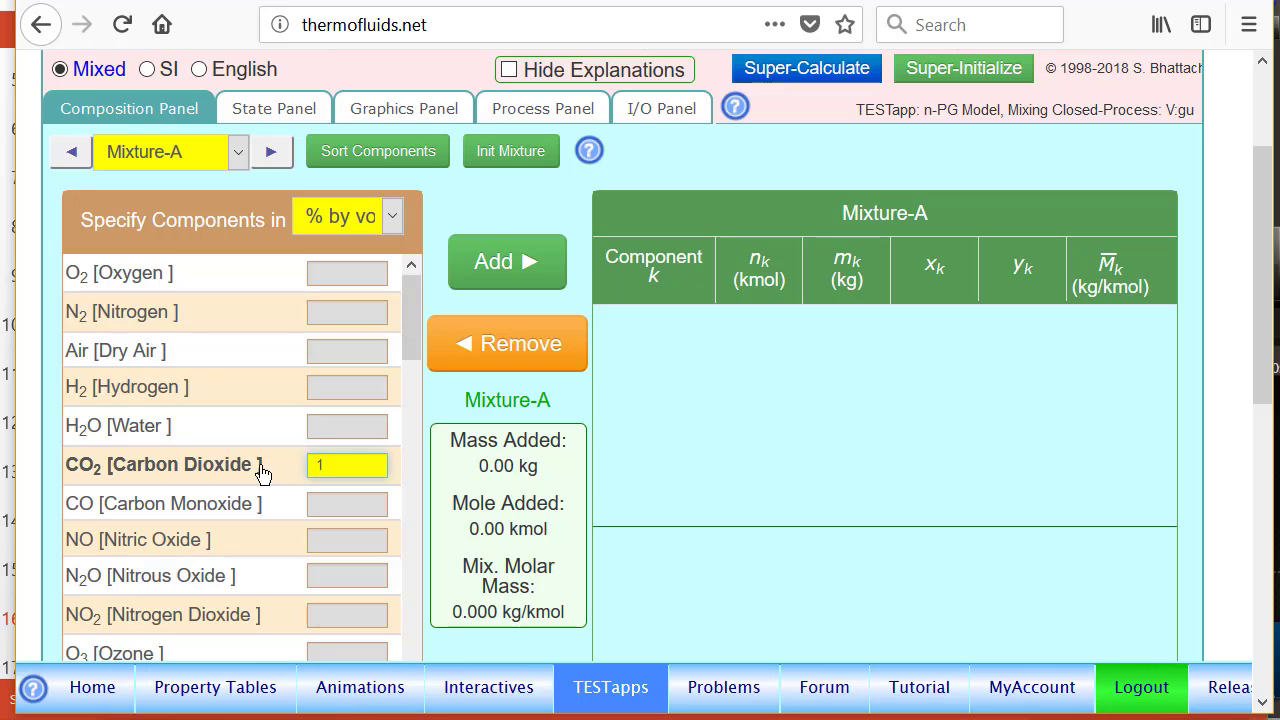
# Step: Define Mixture-A as 50% hydrogen and 50% carbon dioxide by volume and add both components
pyautogui.click(194, 477)
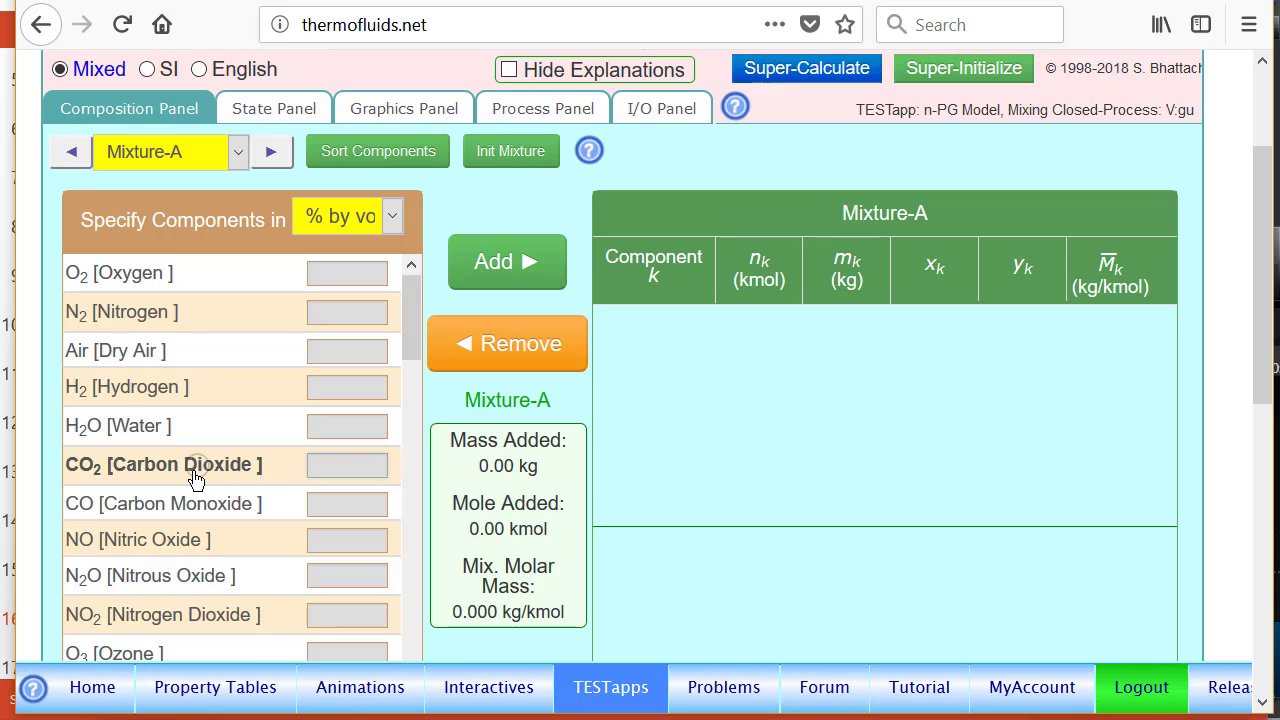
pyautogui.click(128, 390)
pyautogui.press('BackSpace')
pyautogui.write('50')
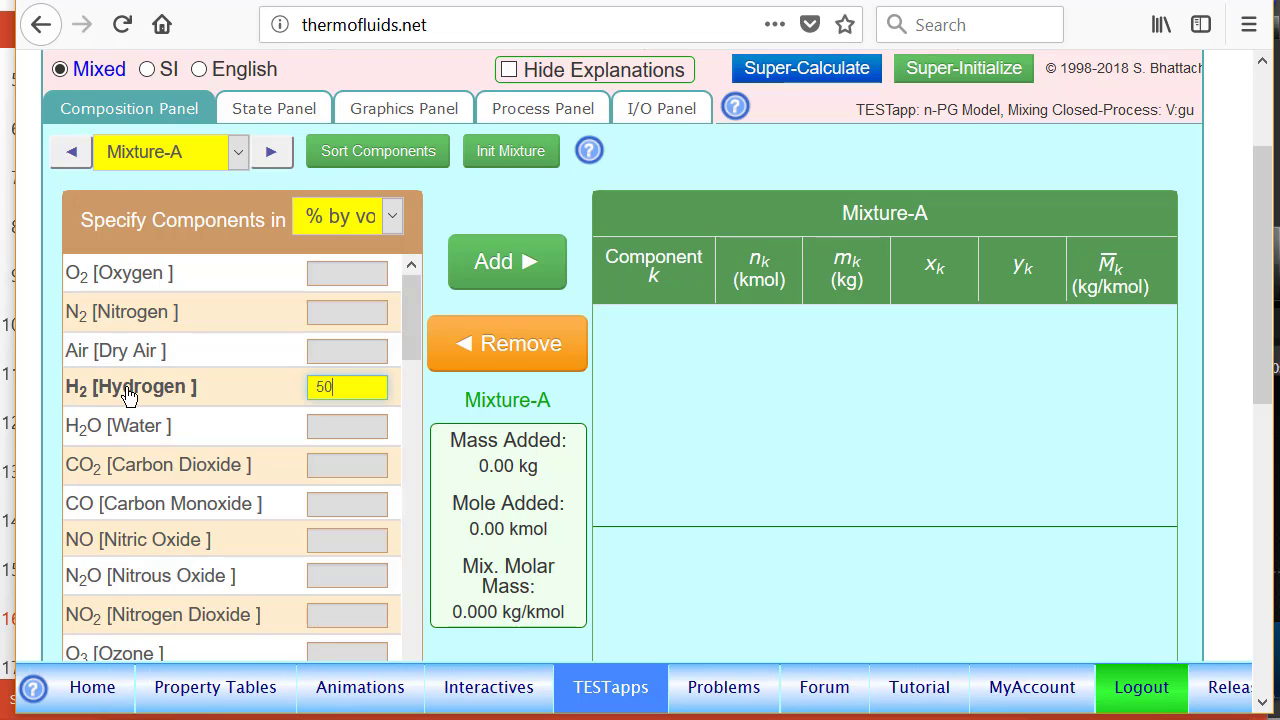
pyautogui.click(88, 478)
pyautogui.press('BackSpace')
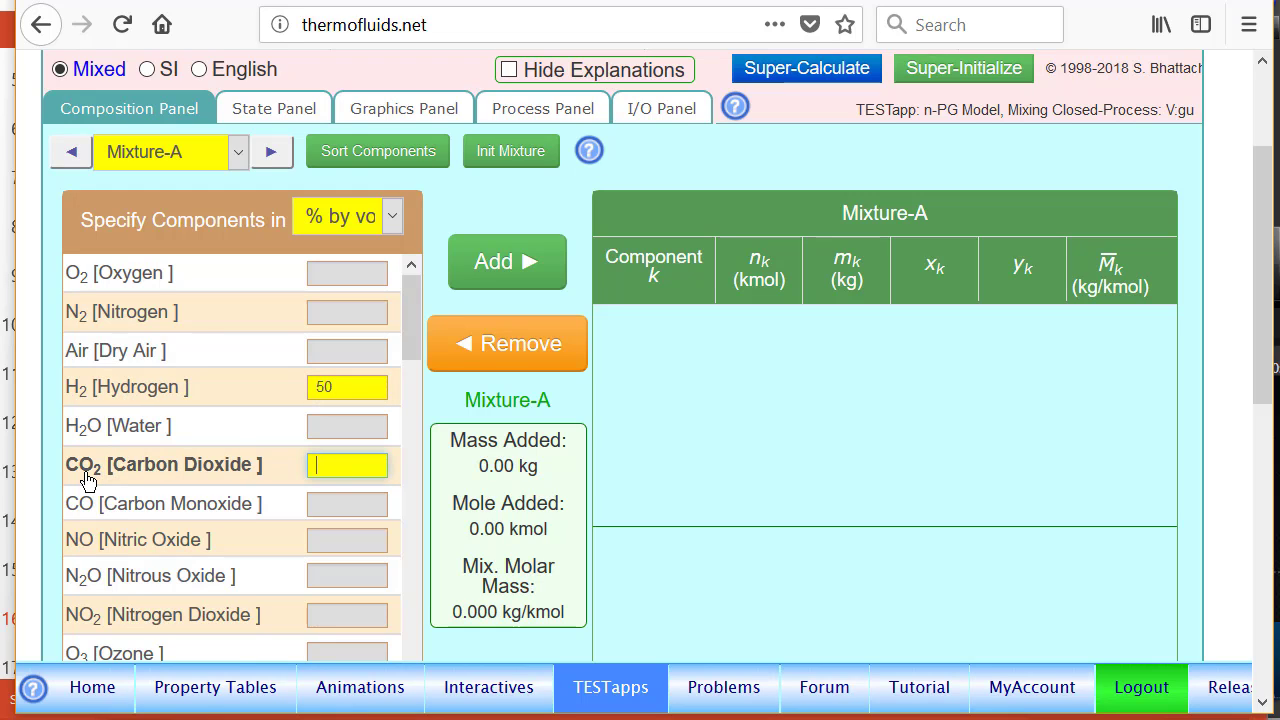
pyautogui.write('50')
pyautogui.click(494, 256)
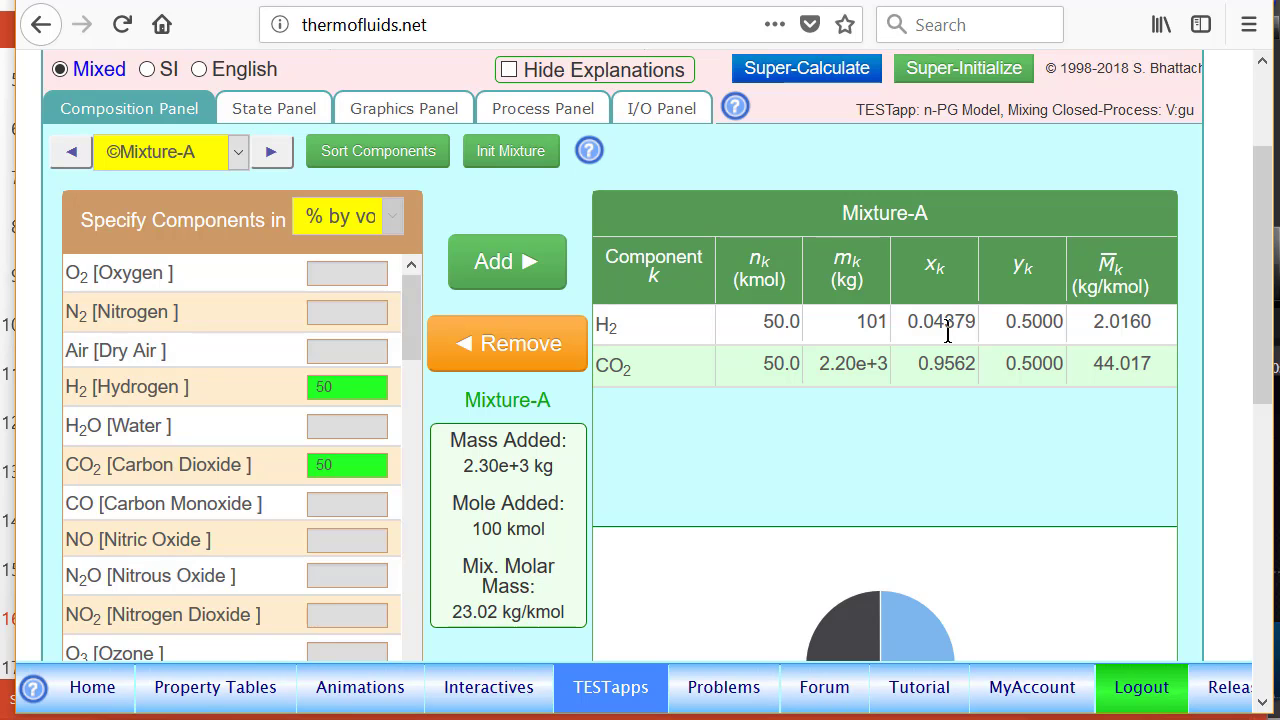
# Step: Define Mixture-B as pure oxygen by adding 1 kg of O2
pyautogui.click(273, 151)
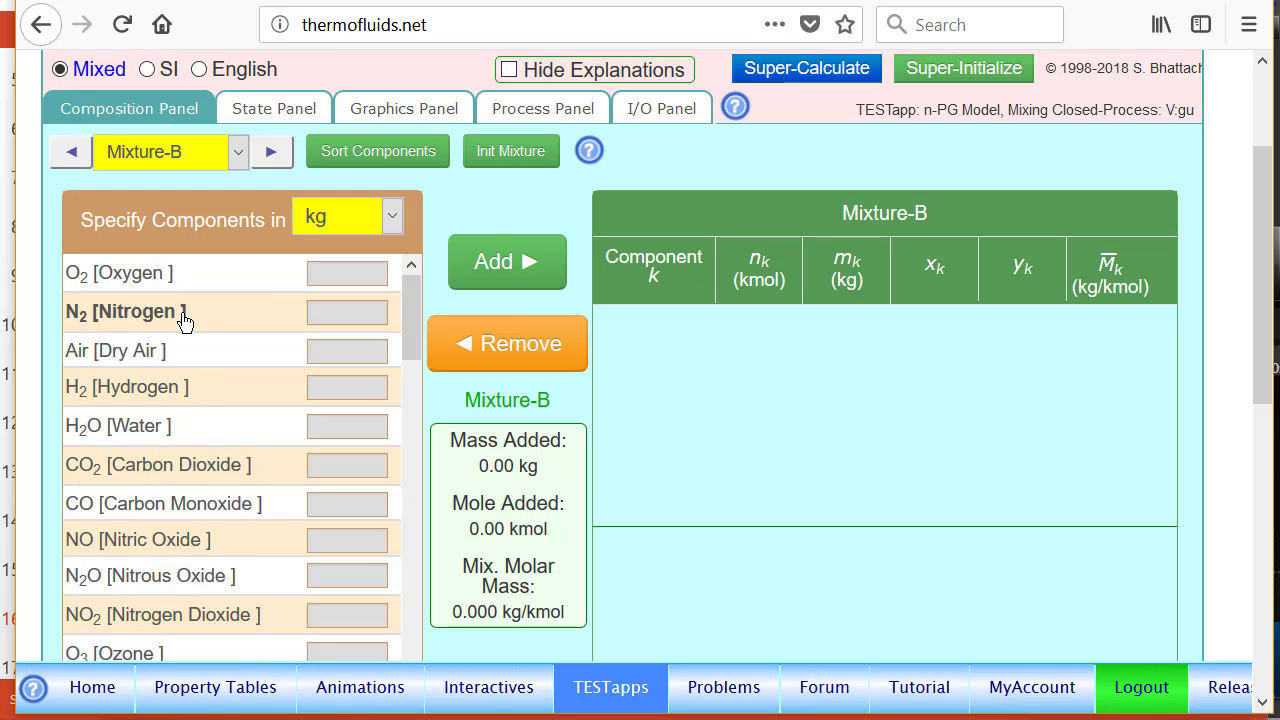
pyautogui.click(158, 279)
pyautogui.write('1')
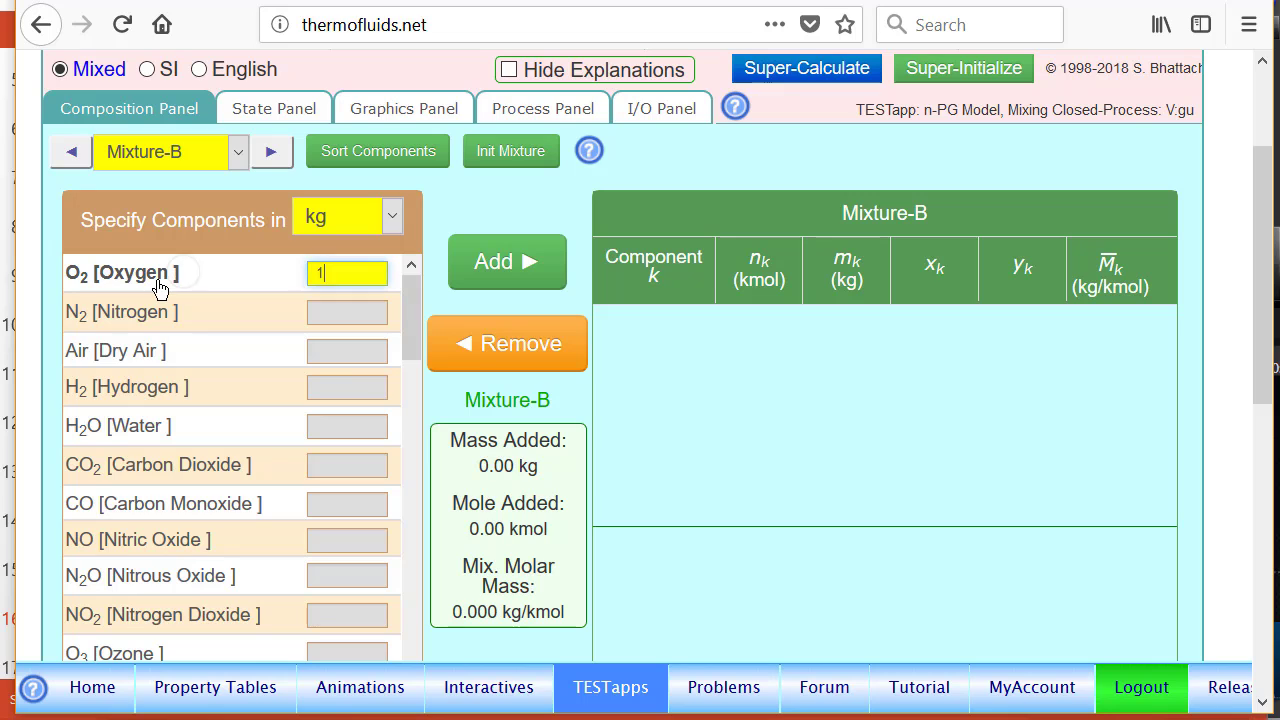
pyautogui.click(497, 269)
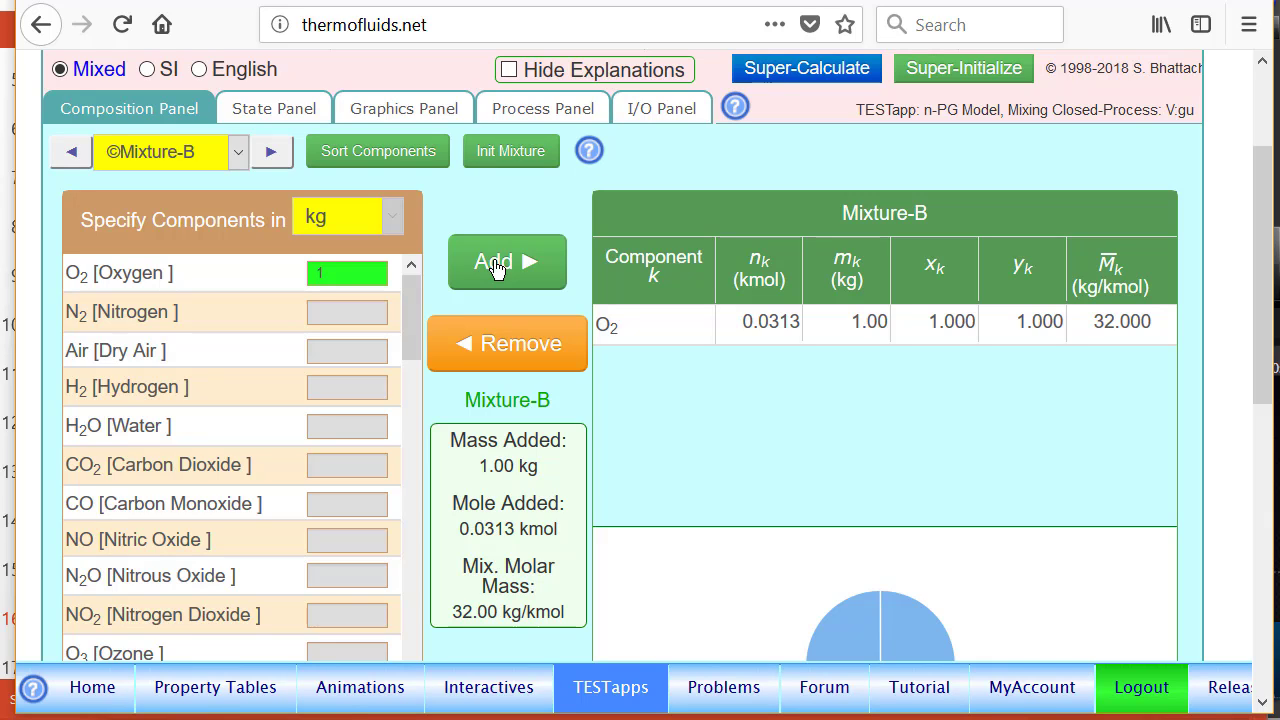
# Step: Calculate State-1 for Mixture-A with a pressure of 200 kPa, temperature of 20 deg-C and volume of 2 m^3
pyautogui.click(284, 108)
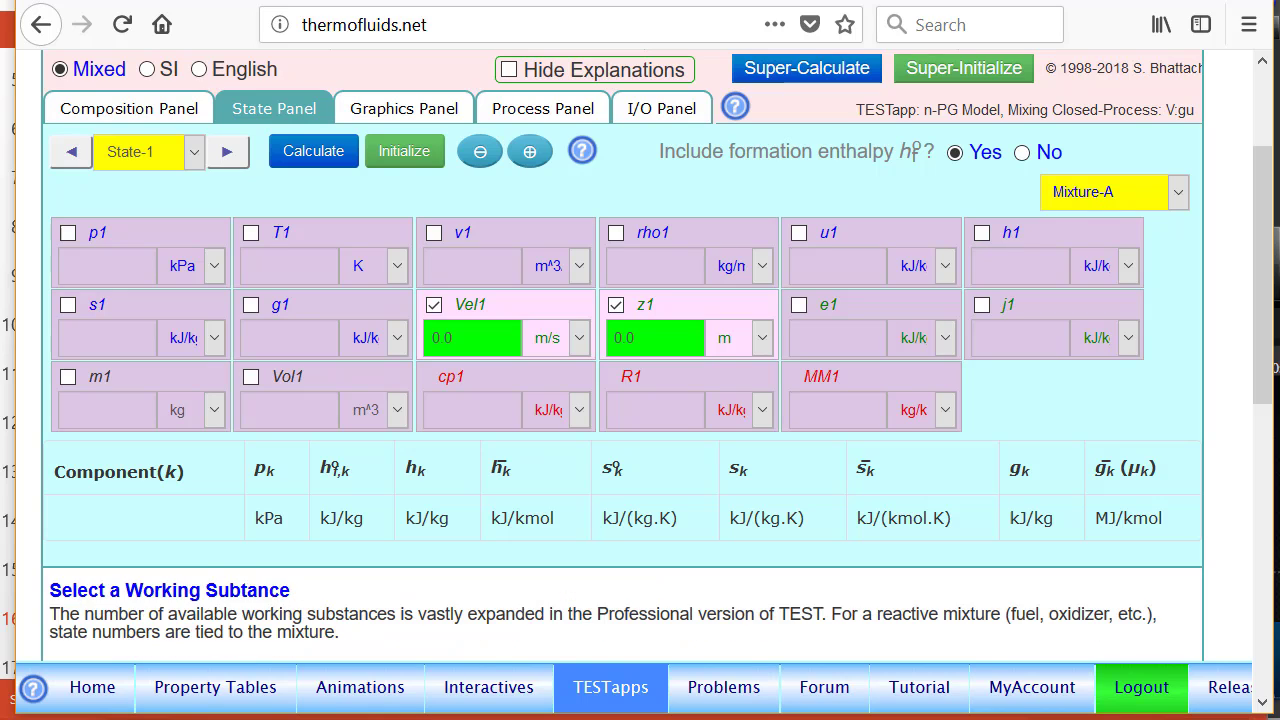
pyautogui.click(143, 233)
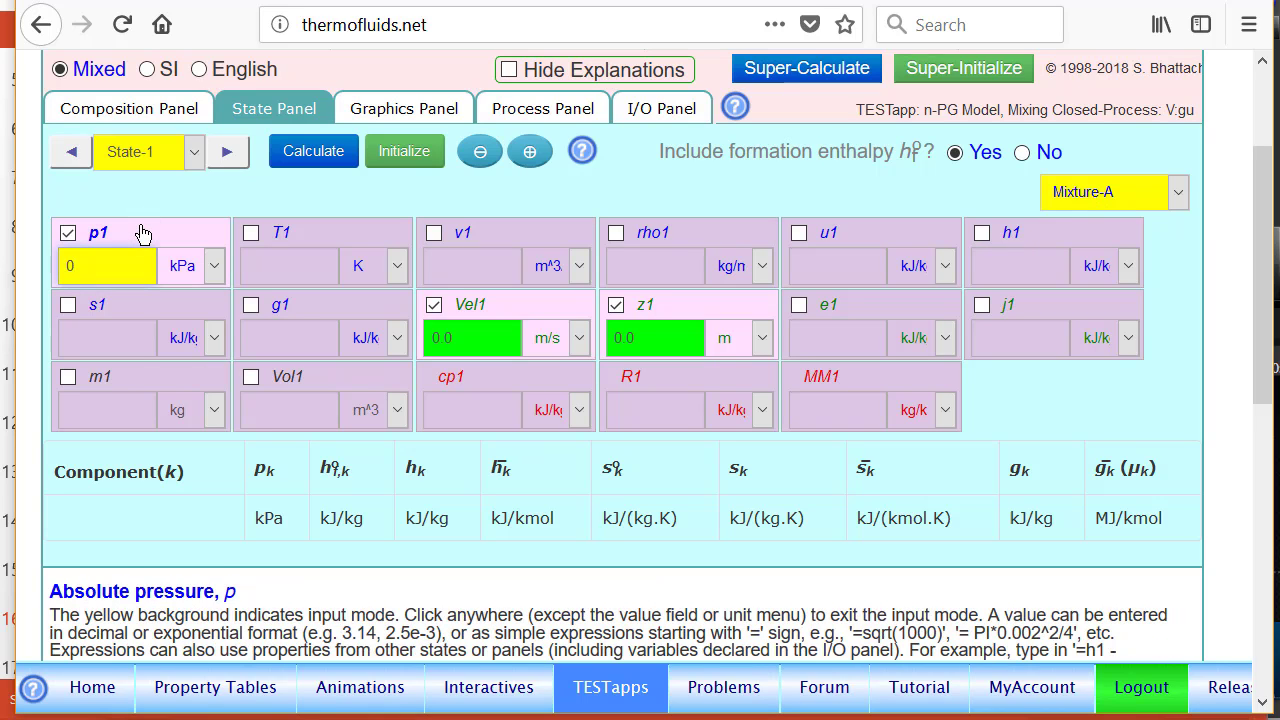
pyautogui.write('200')
pyautogui.click(322, 244)
pyautogui.write('20')
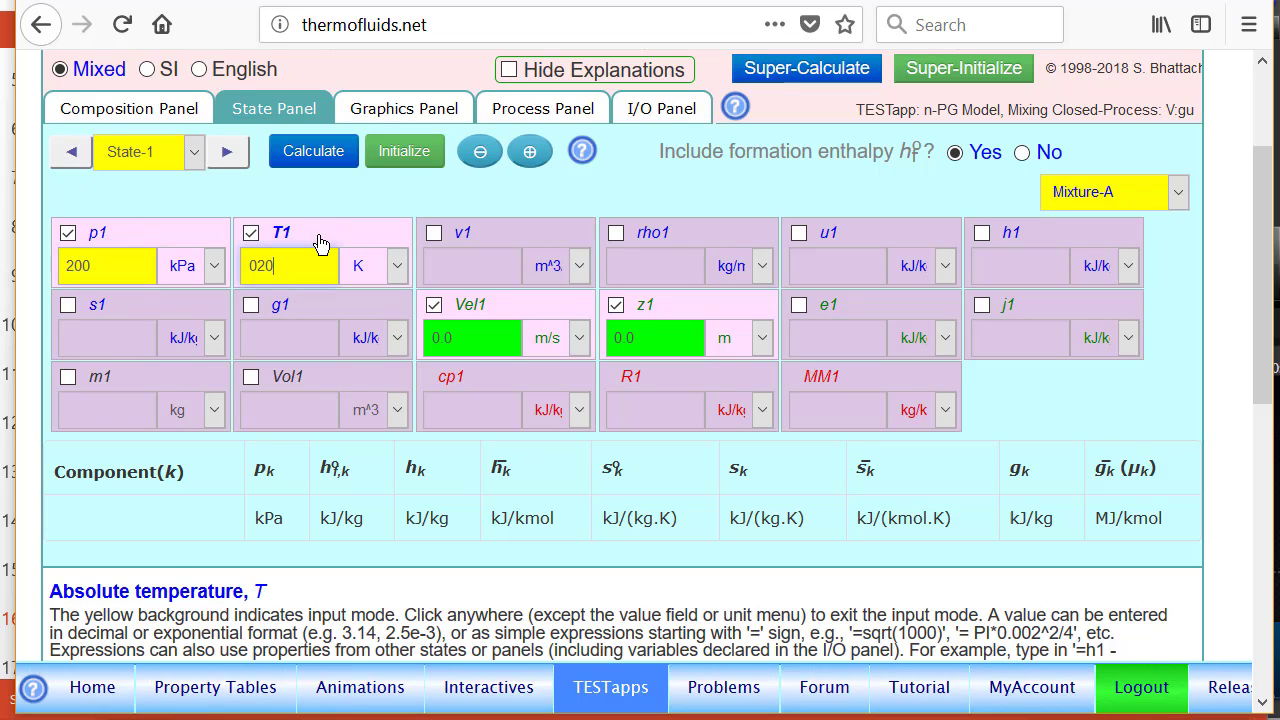
pyautogui.click(369, 264)
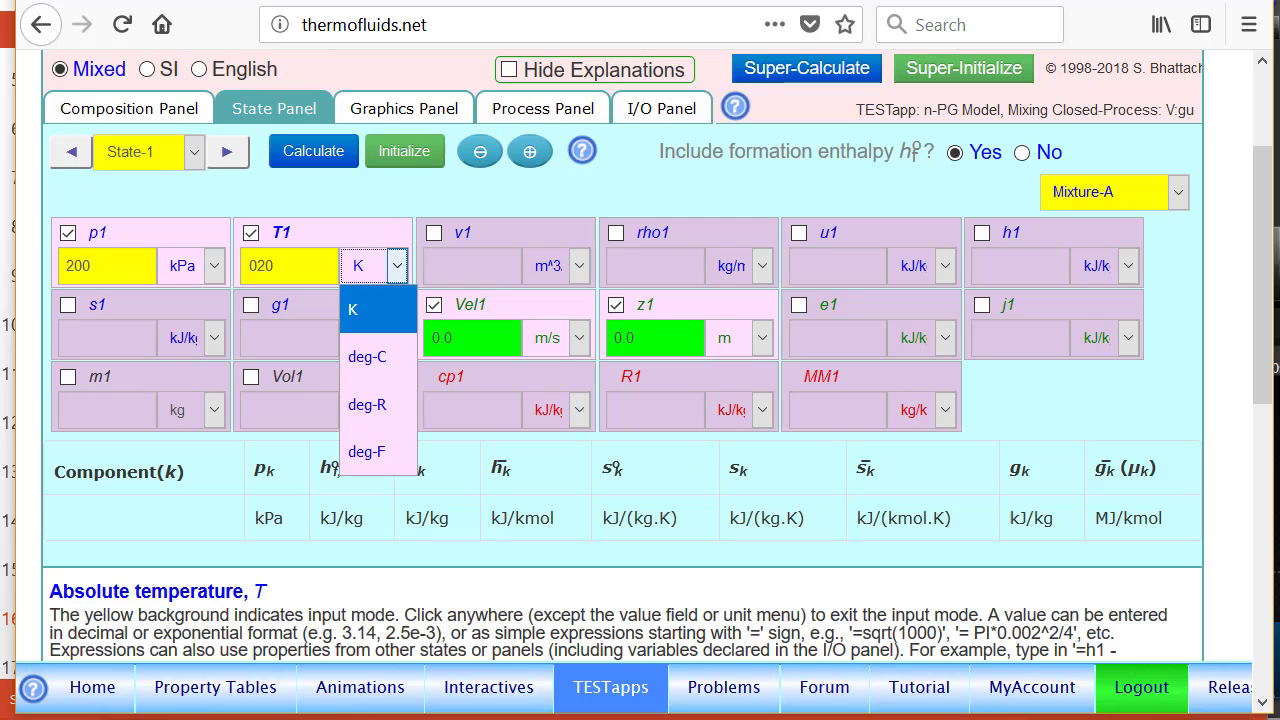
pyautogui.click(368, 360)
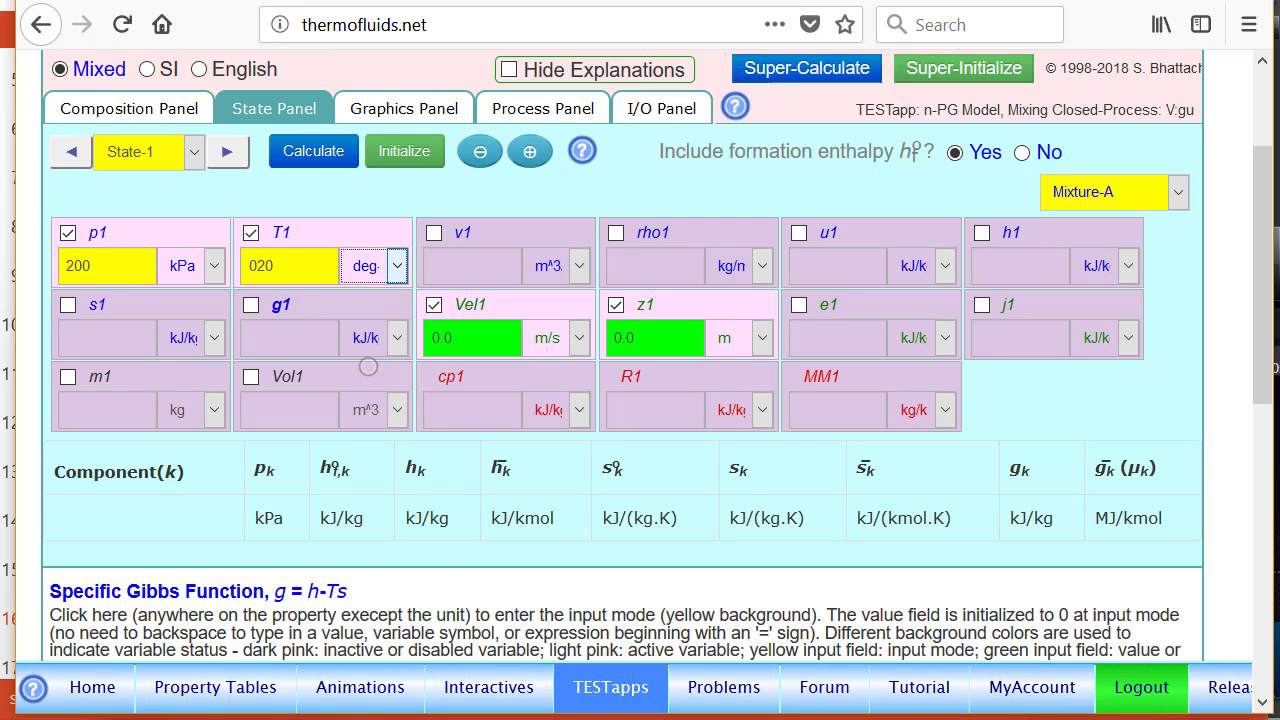
pyautogui.click(310, 382)
pyautogui.write('2')
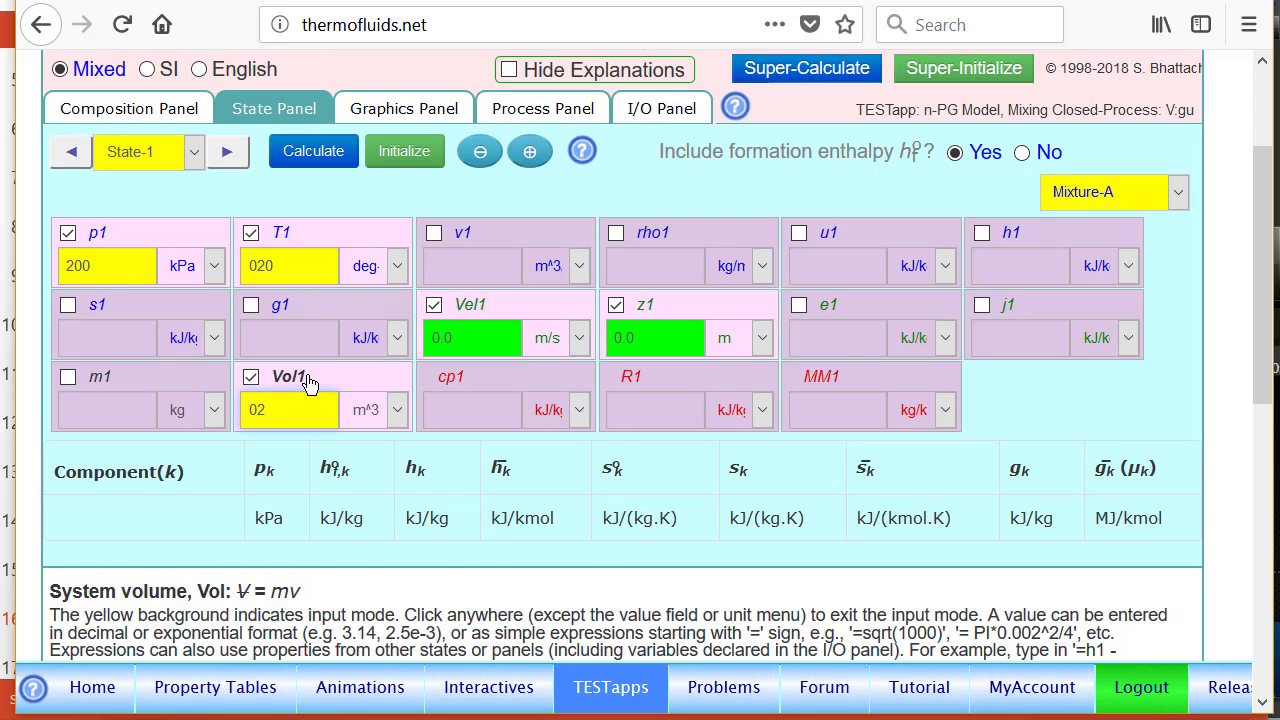
pyautogui.click(313, 155)
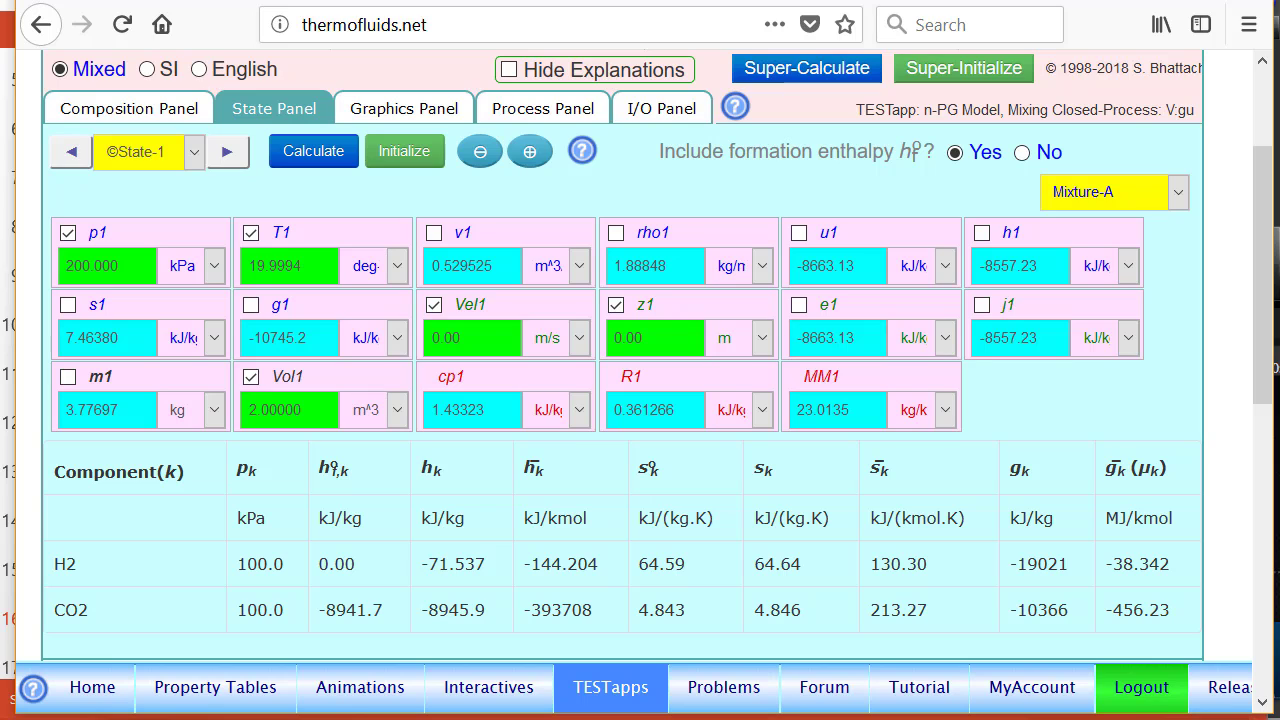
# Step: Move on to State-2 and assign Mixture-B as its working substance
pyautogui.click(229, 153)
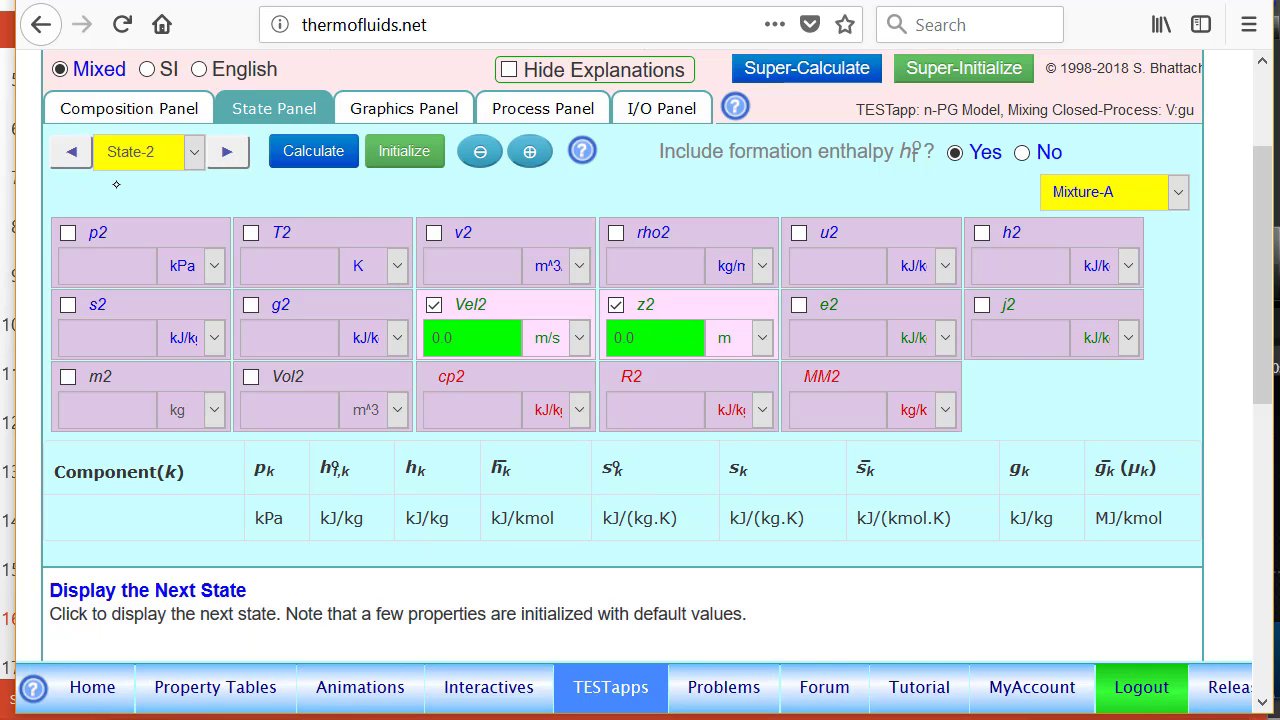
pyautogui.click(1177, 192)
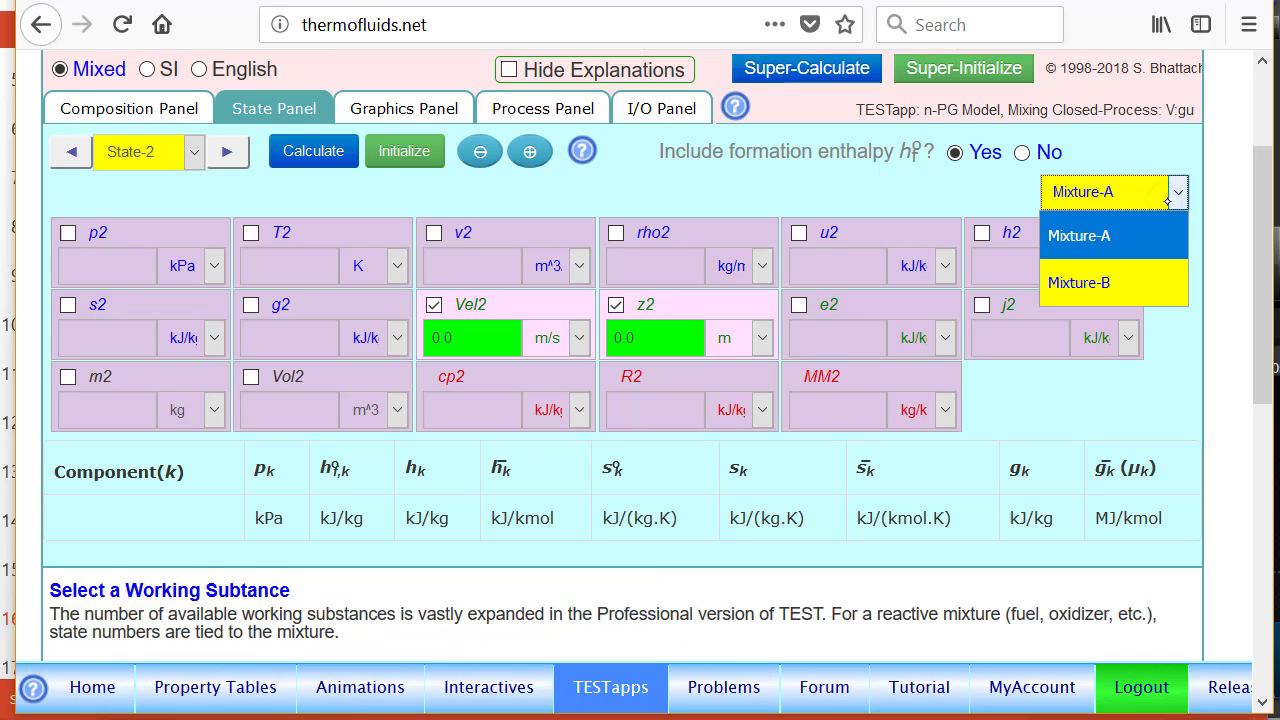
pyautogui.click(1174, 288)
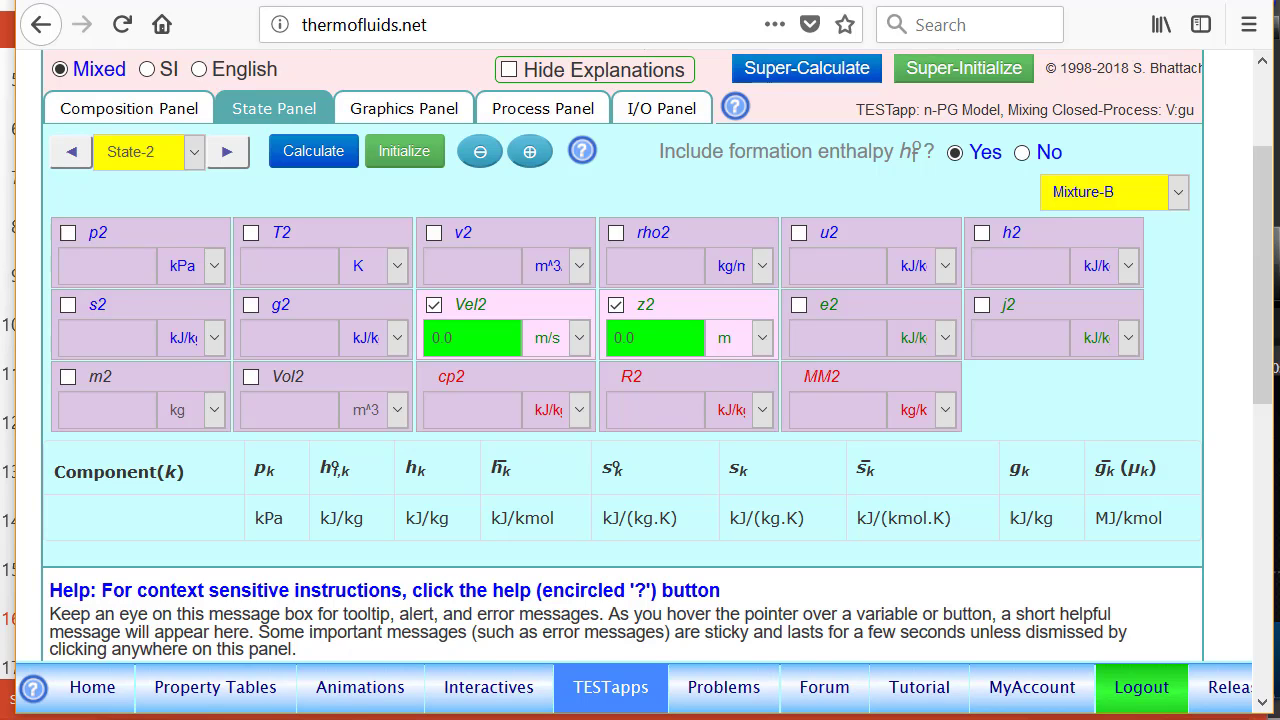
# Step: Calculate State-2 with a pressure of 600 kPa, temperature of 100 deg-C and volume of 0.2 m^3
pyautogui.click(120, 240)
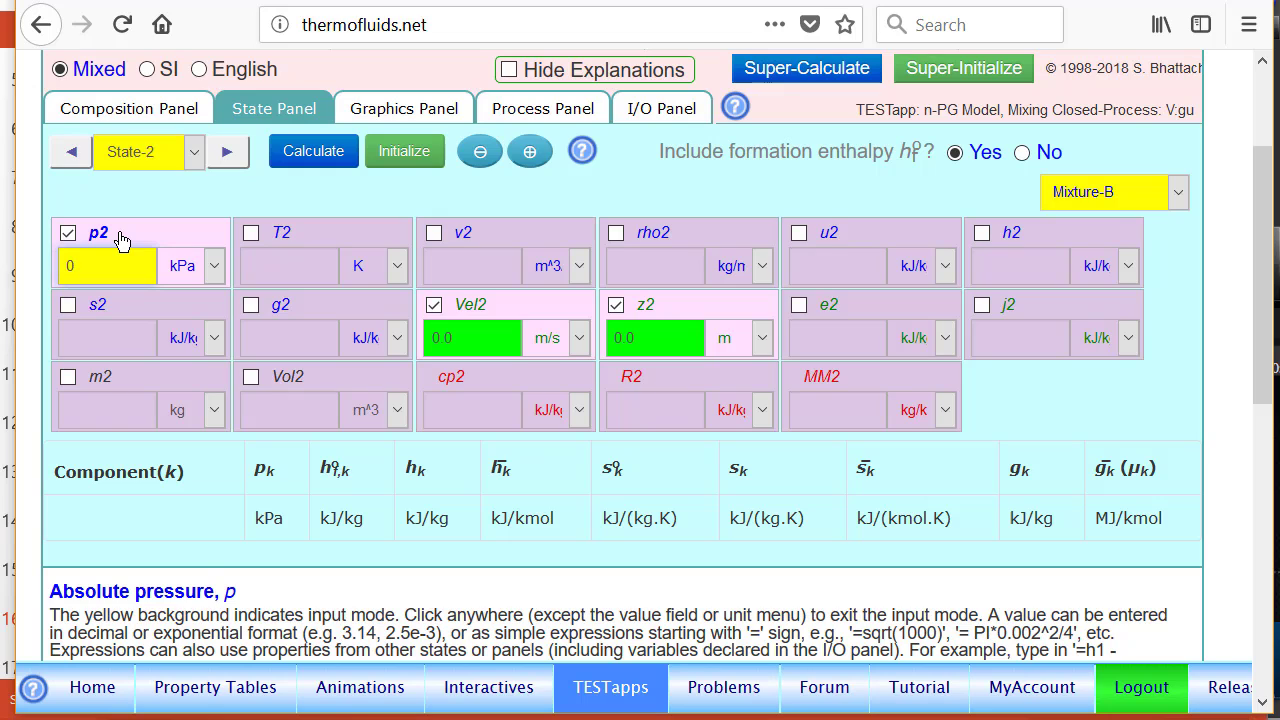
pyautogui.write('600')
pyautogui.click(320, 237)
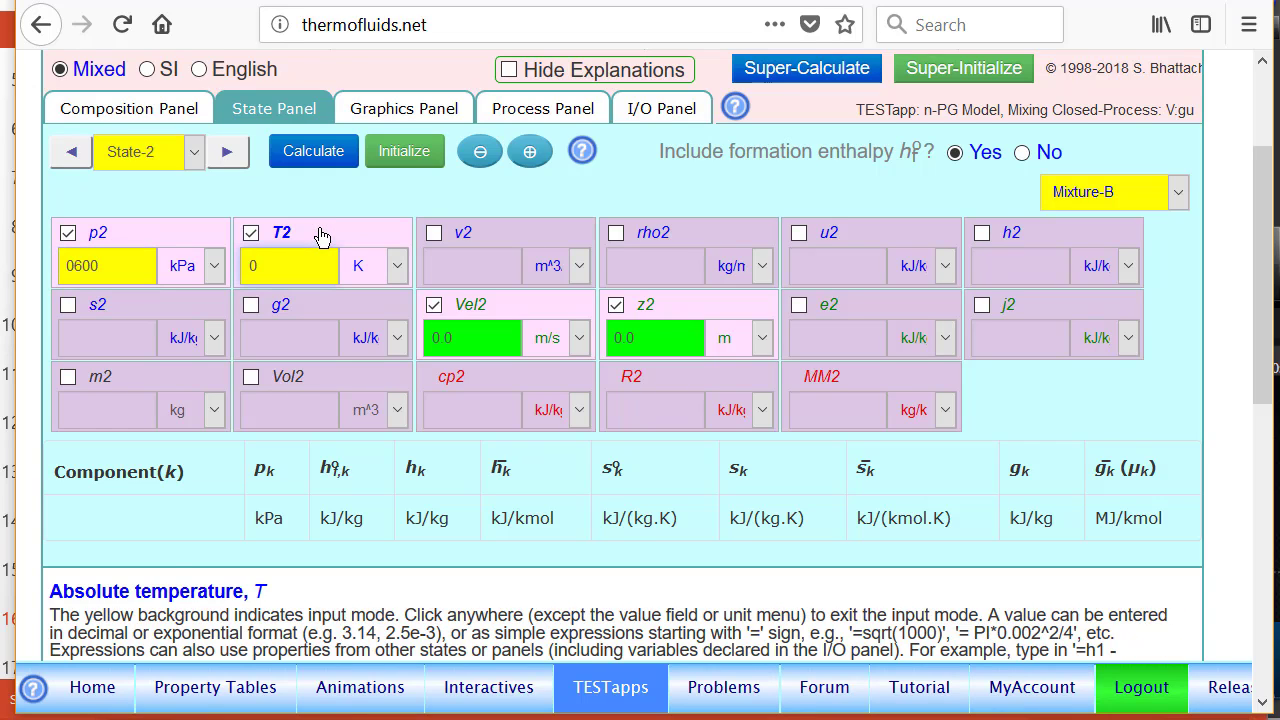
pyautogui.write('100')
pyautogui.click(377, 268)
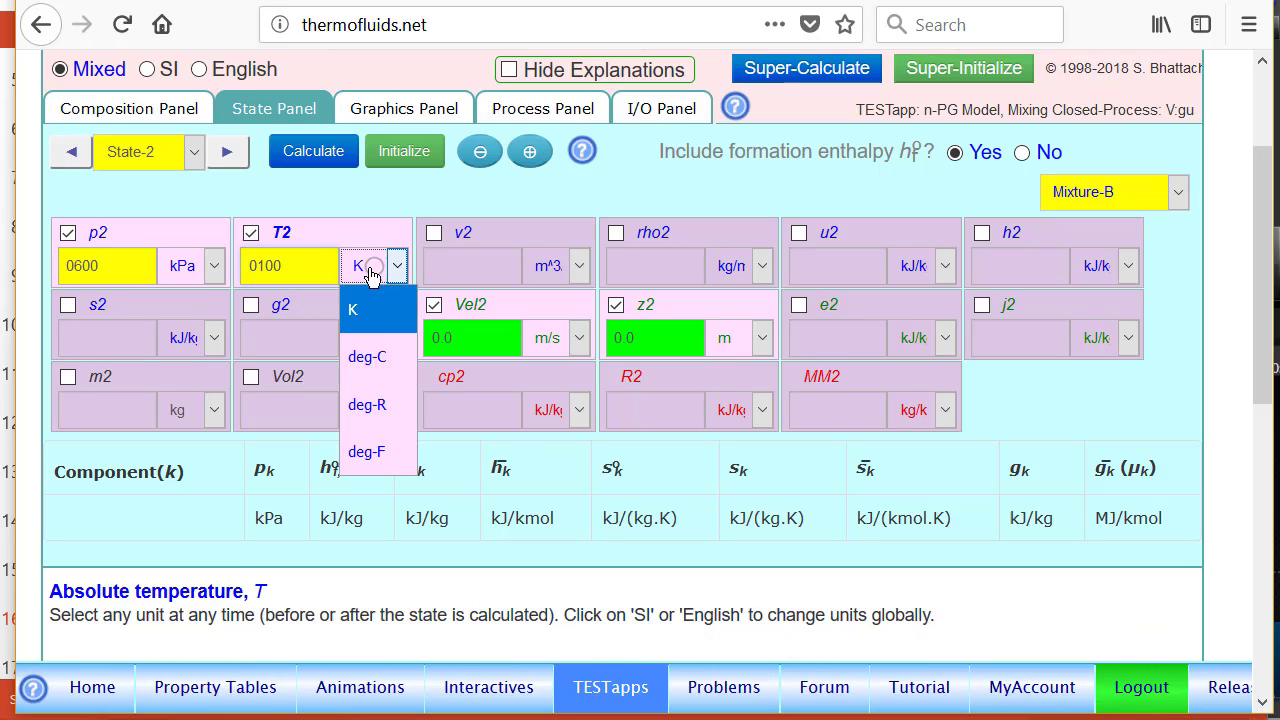
pyautogui.click(375, 357)
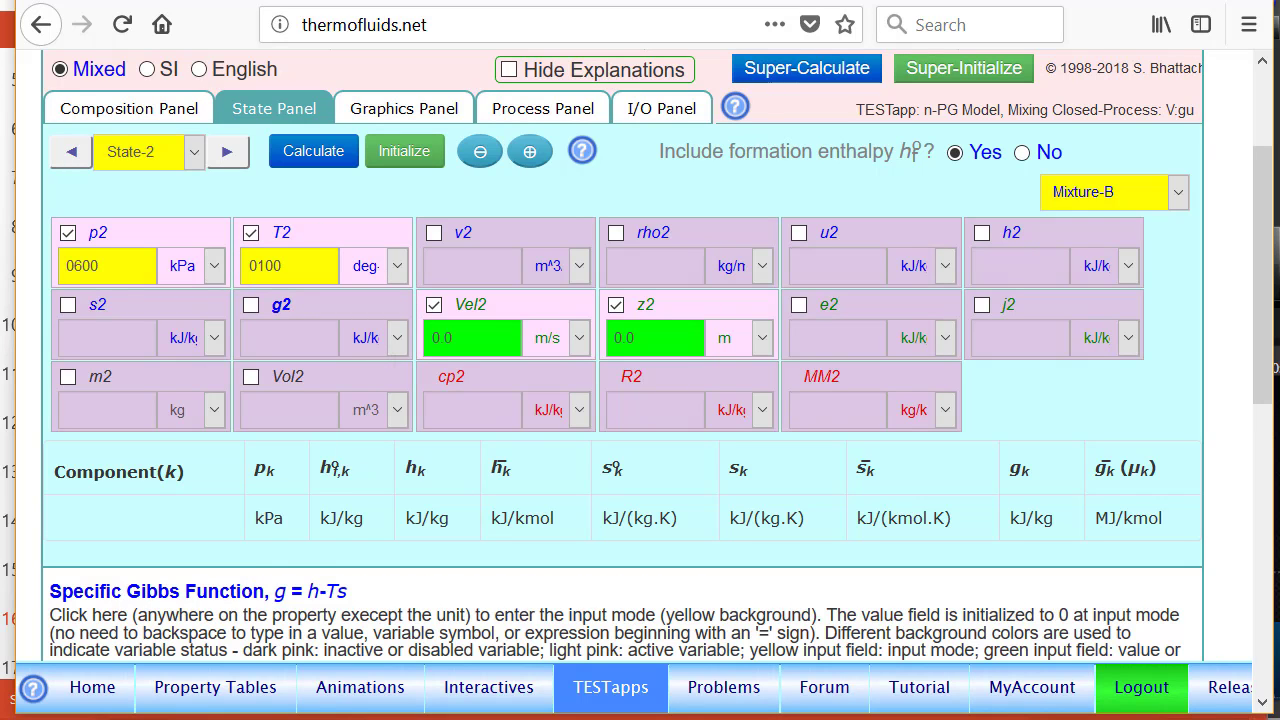
pyautogui.click(329, 377)
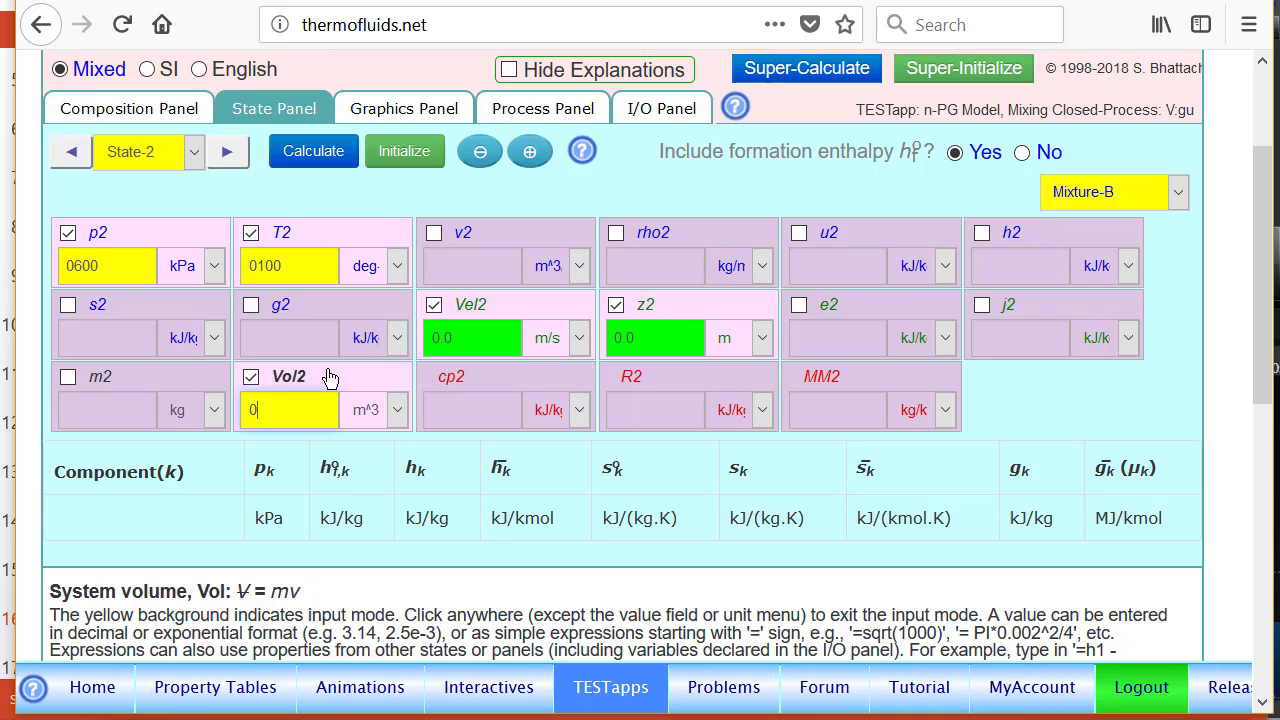
pyautogui.write('0.2')
pyautogui.press('Return')
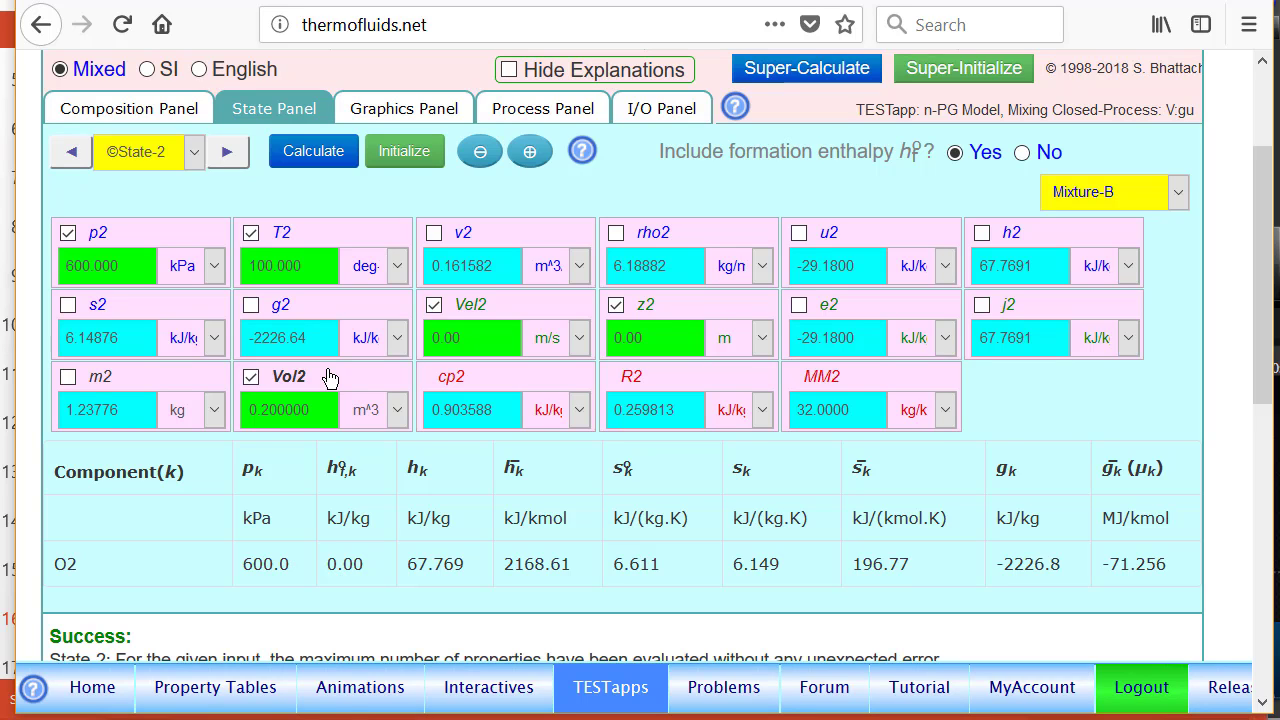
# Step: Switch the composition to Mixture-C and enter the hydrogen mass expression mH2=m1*0.04379; in the I/O input area
pyautogui.scroll(2, 1025, 678)
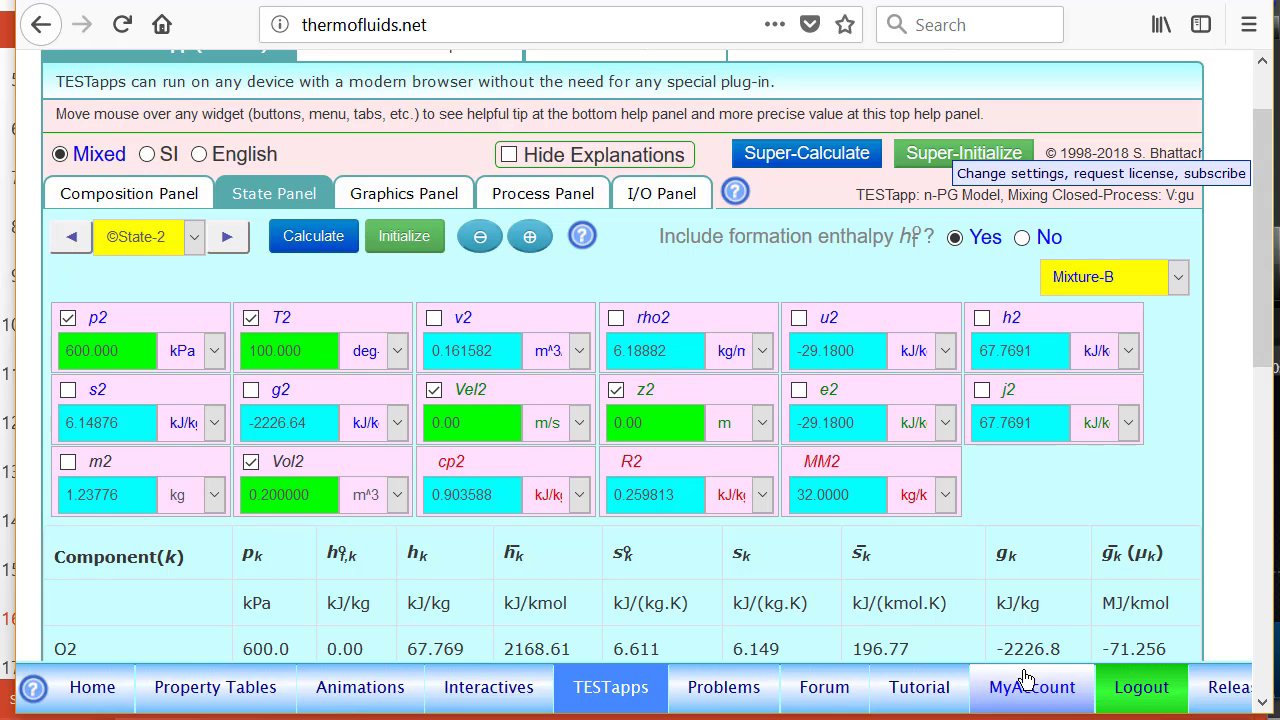
pyautogui.click(129, 193)
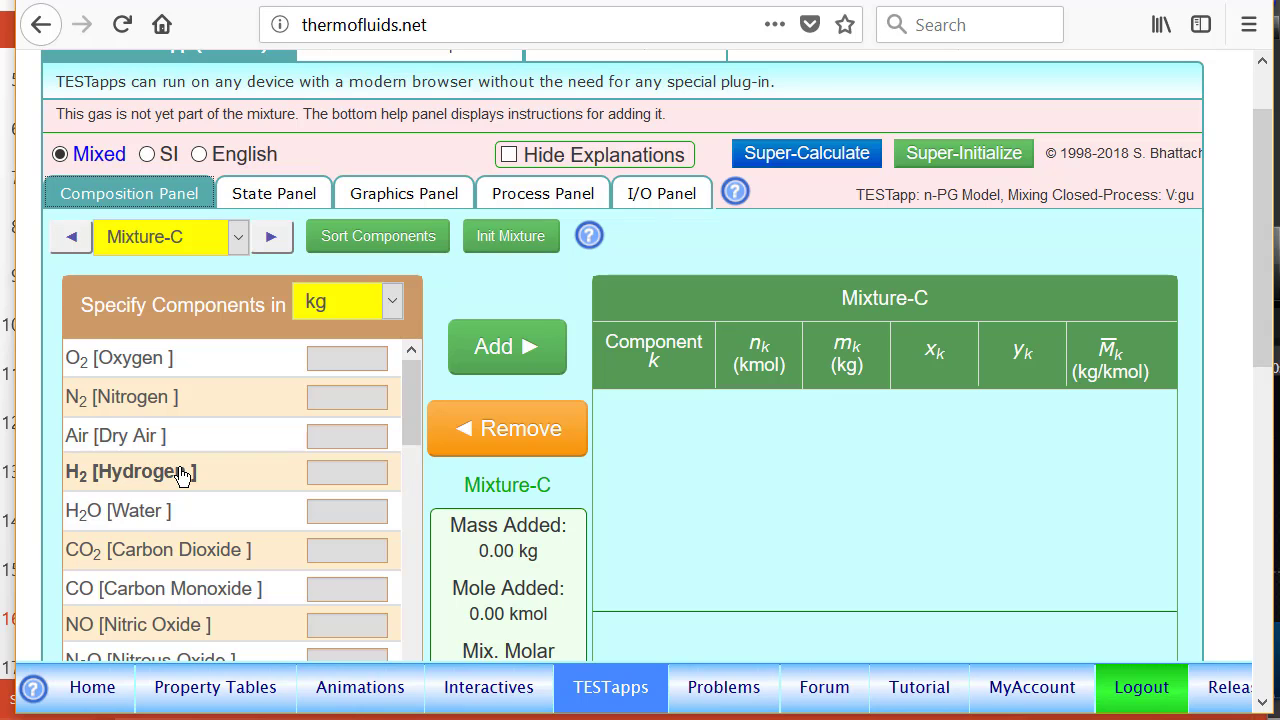
pyautogui.click(662, 196)
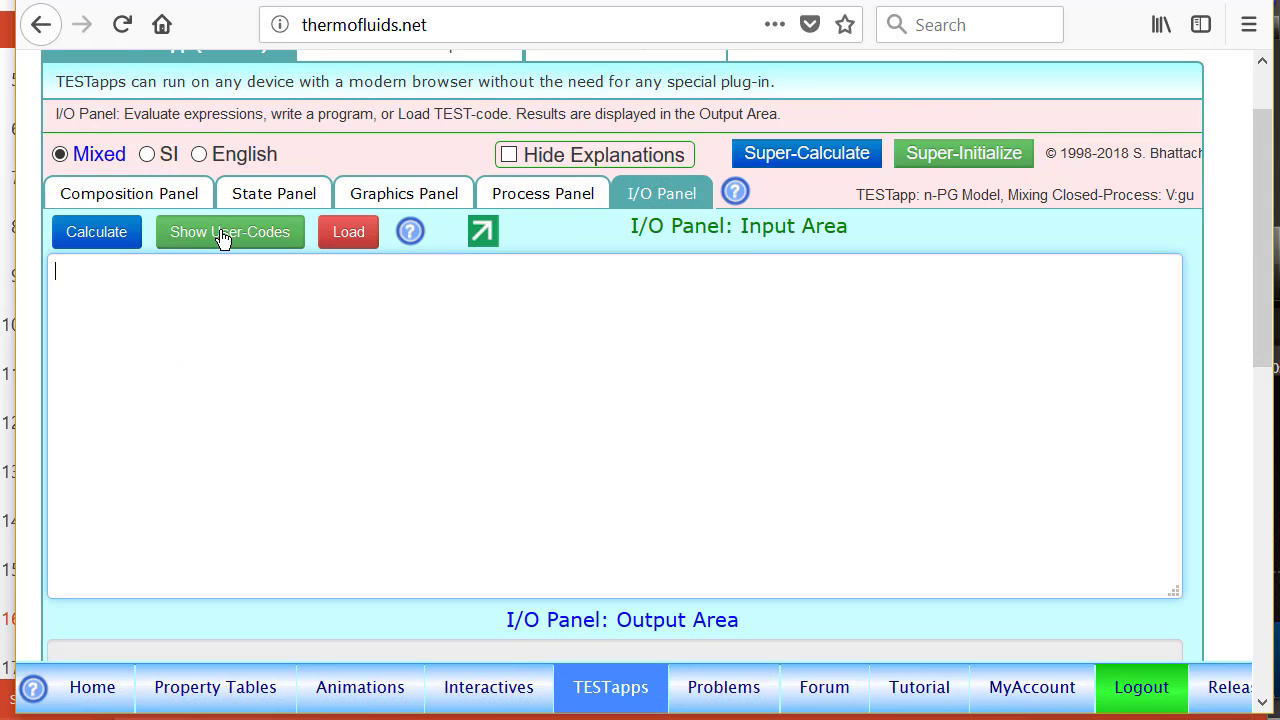
pyautogui.write('mH2=')
pyautogui.write('m1*')
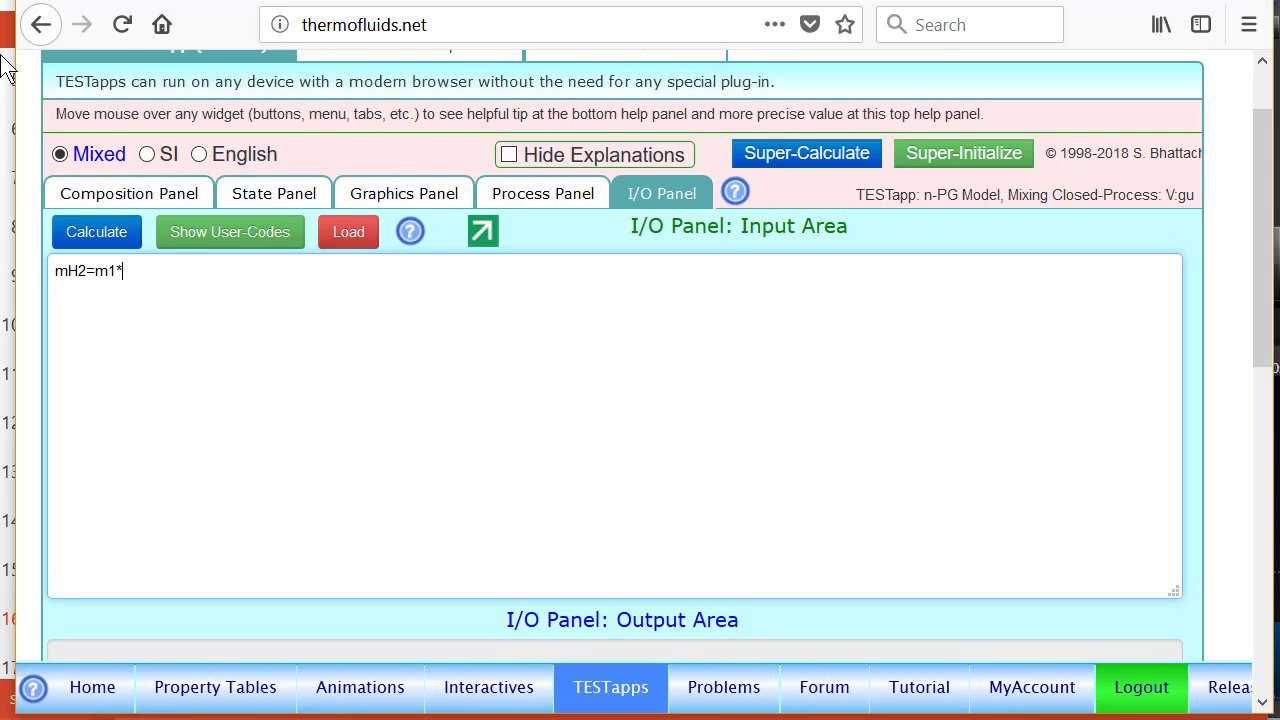
pyautogui.write('0')
pyautogui.write('.0')
pyautogui.write('4')
pyautogui.write('37')
pyautogui.write('9')
pyautogui.write('; ')
# Step: Add and evaluate the expressions mCO2 = m1-mH2; for the carbon dioxide mass and mO2 = m2; for the oxygen mass
pyautogui.write('m')
pyautogui.write('CO')
pyautogui.write('@')
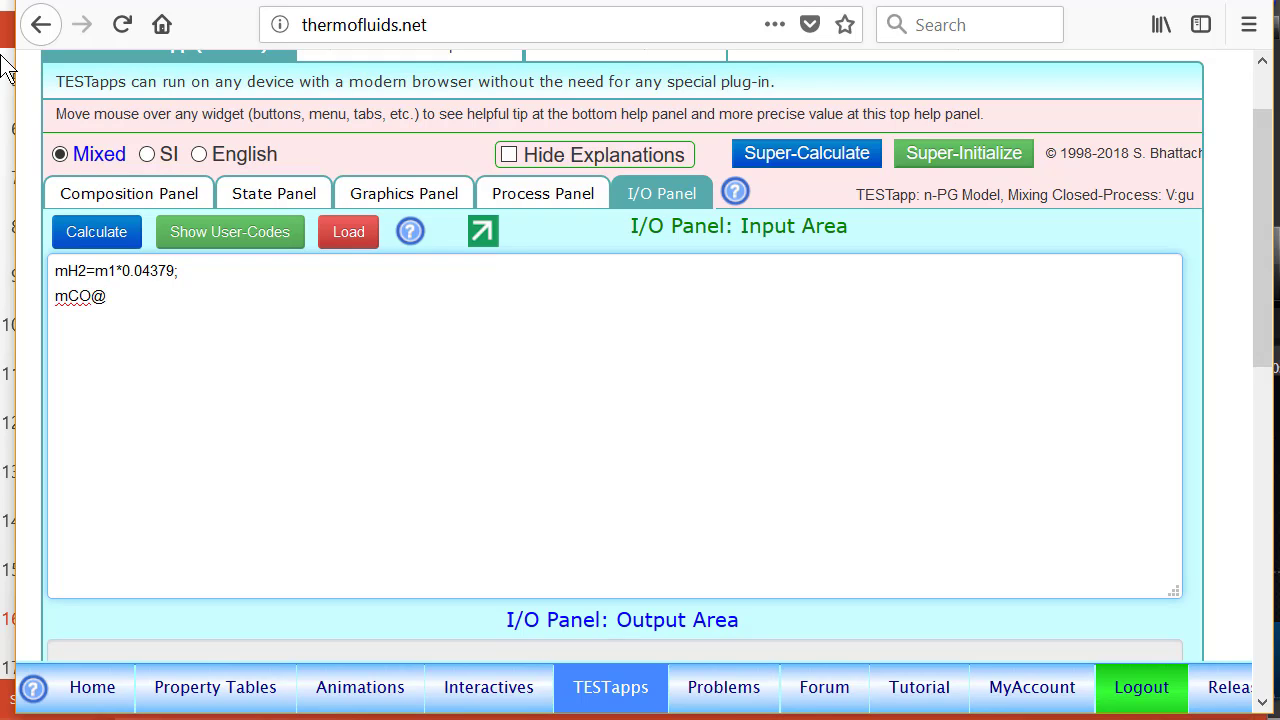
pyautogui.write(' =')
pyautogui.press('BackSpace')
pyautogui.press('BackSpace')
pyautogui.press('BackSpace')
pyautogui.press('BackSpace')
pyautogui.write('2 =')
pyautogui.write('m1-mH2;')
pyautogui.press('Return')
pyautogui.scroll(-2, 1259, 366)
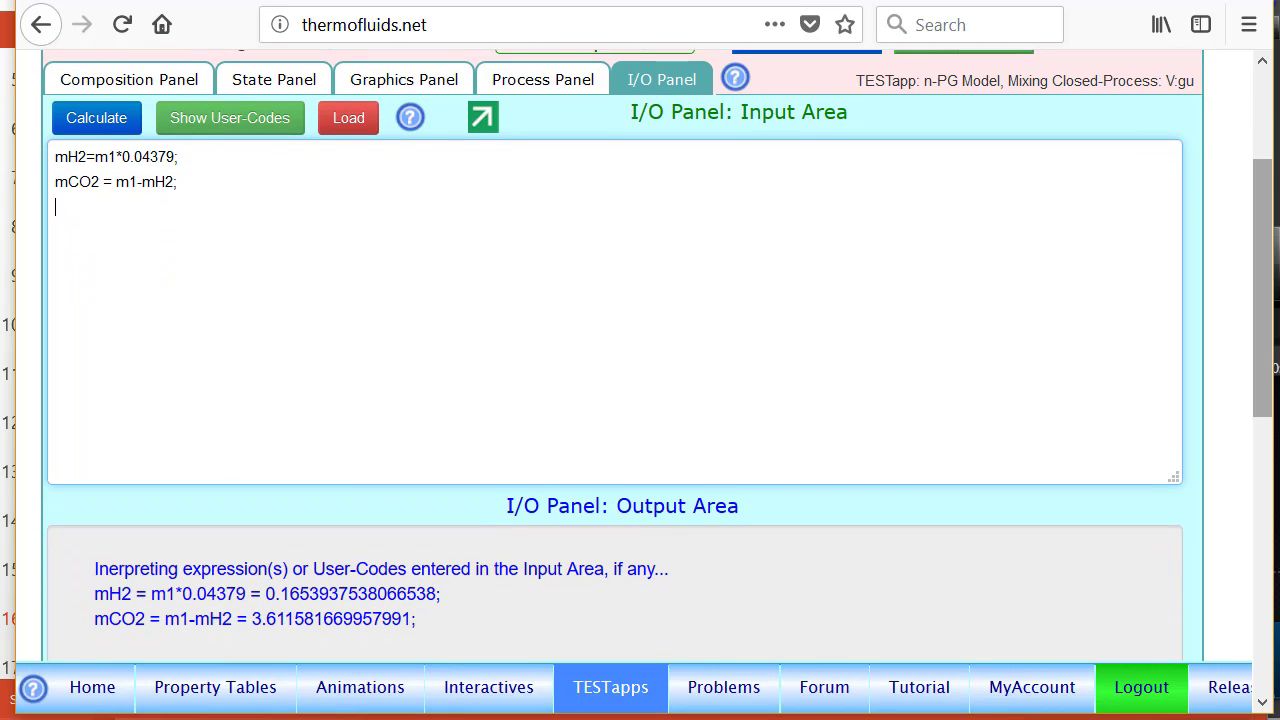
pyautogui.write('mO2 = m2;')
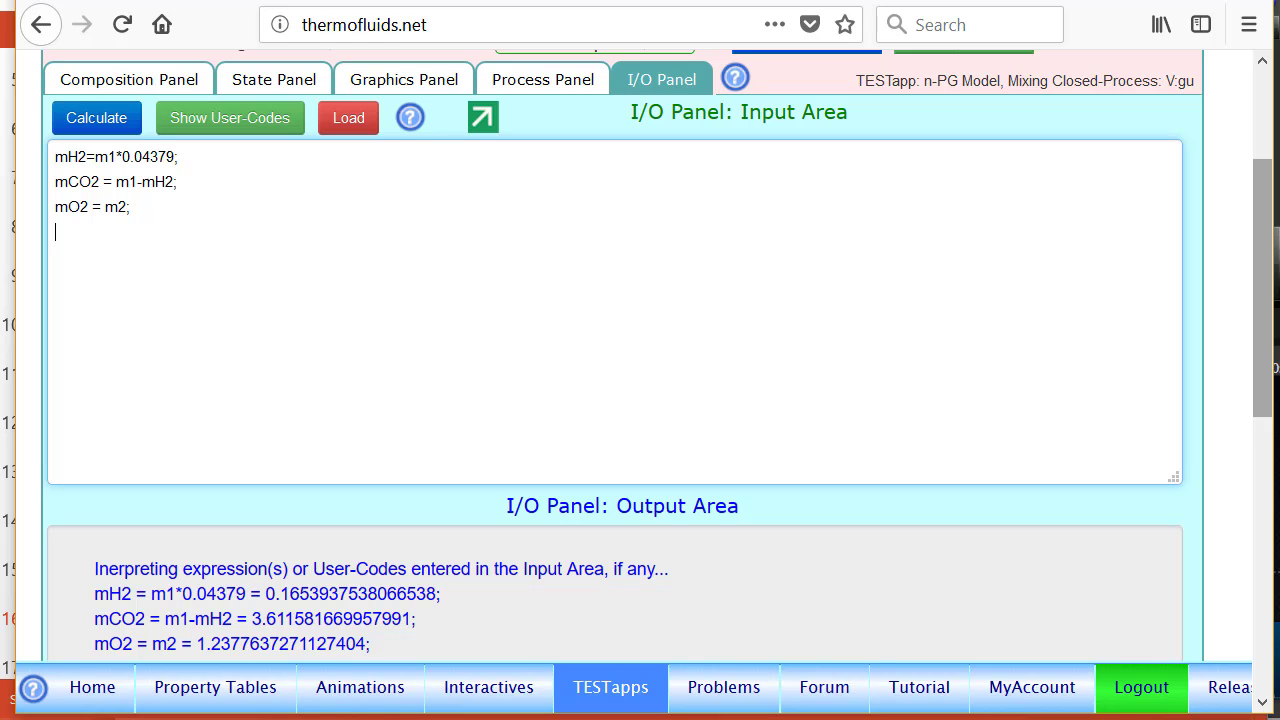
# Step: Specify the Mixture-C component masses in kg as =mO2 for oxygen and =mH2 for hydrogen
pyautogui.scroll(3, 1265, 88)
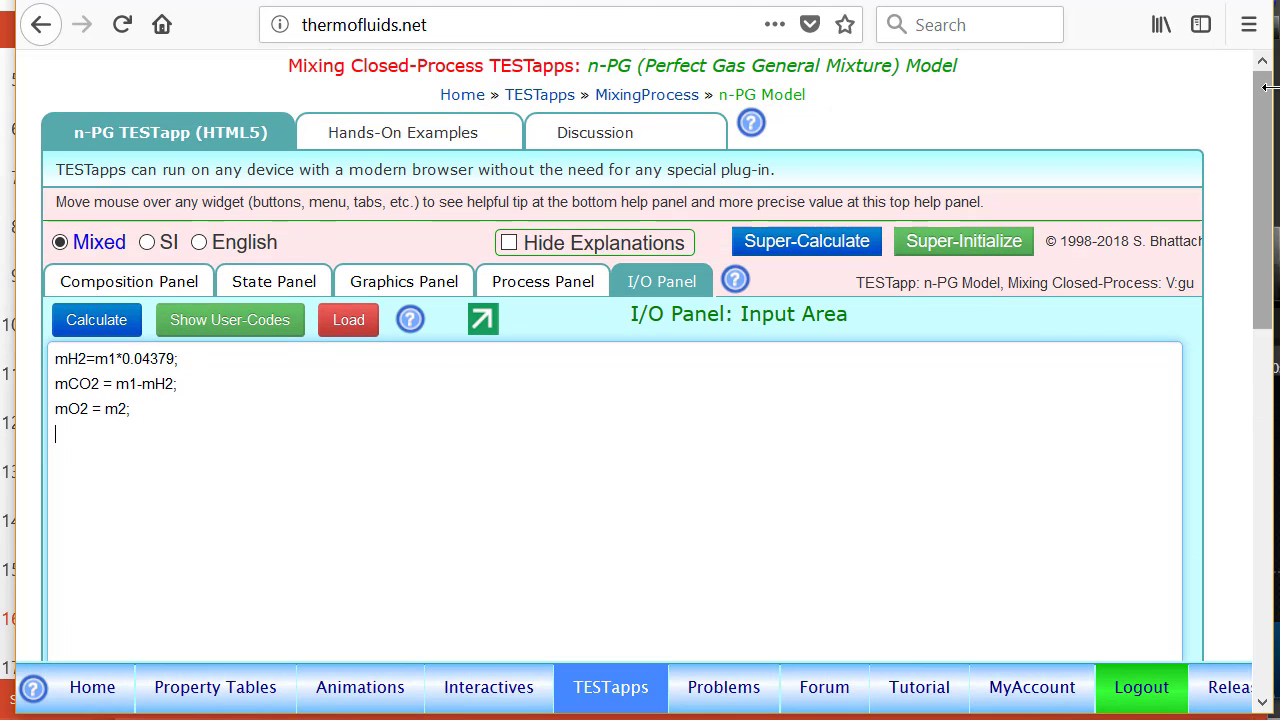
pyautogui.click(150, 285)
pyautogui.click(220, 449)
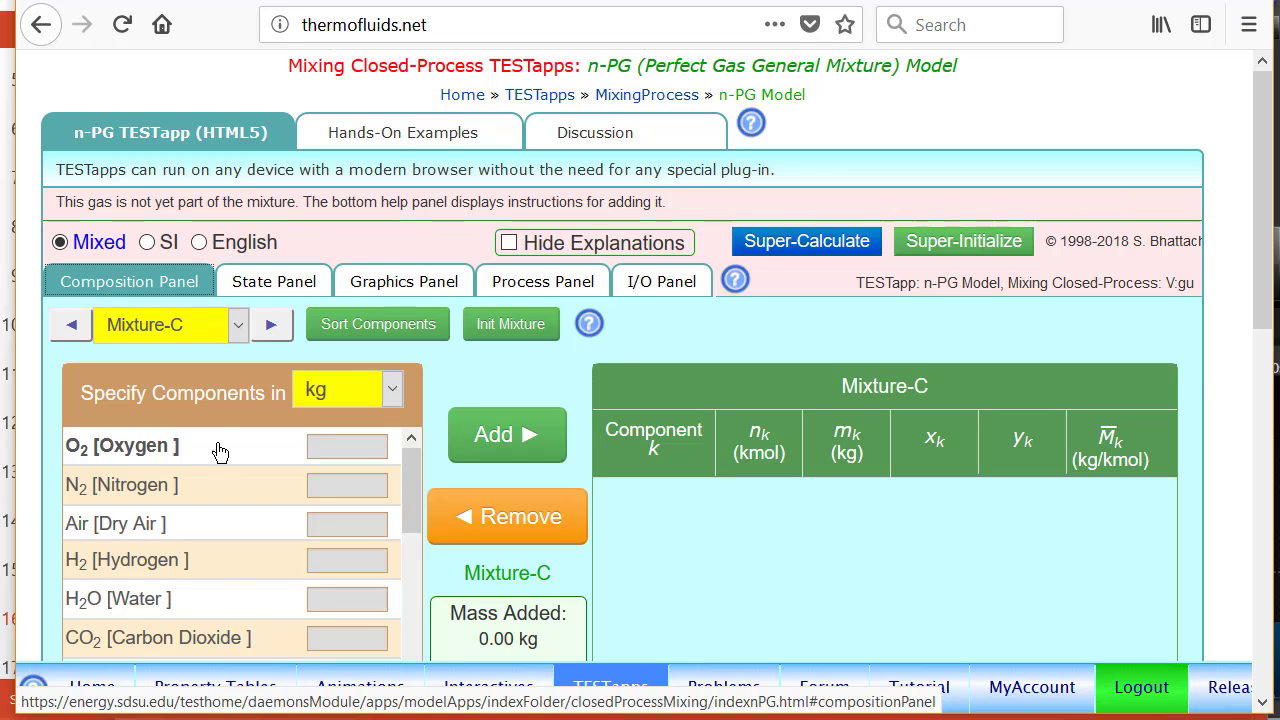
pyautogui.write('=')
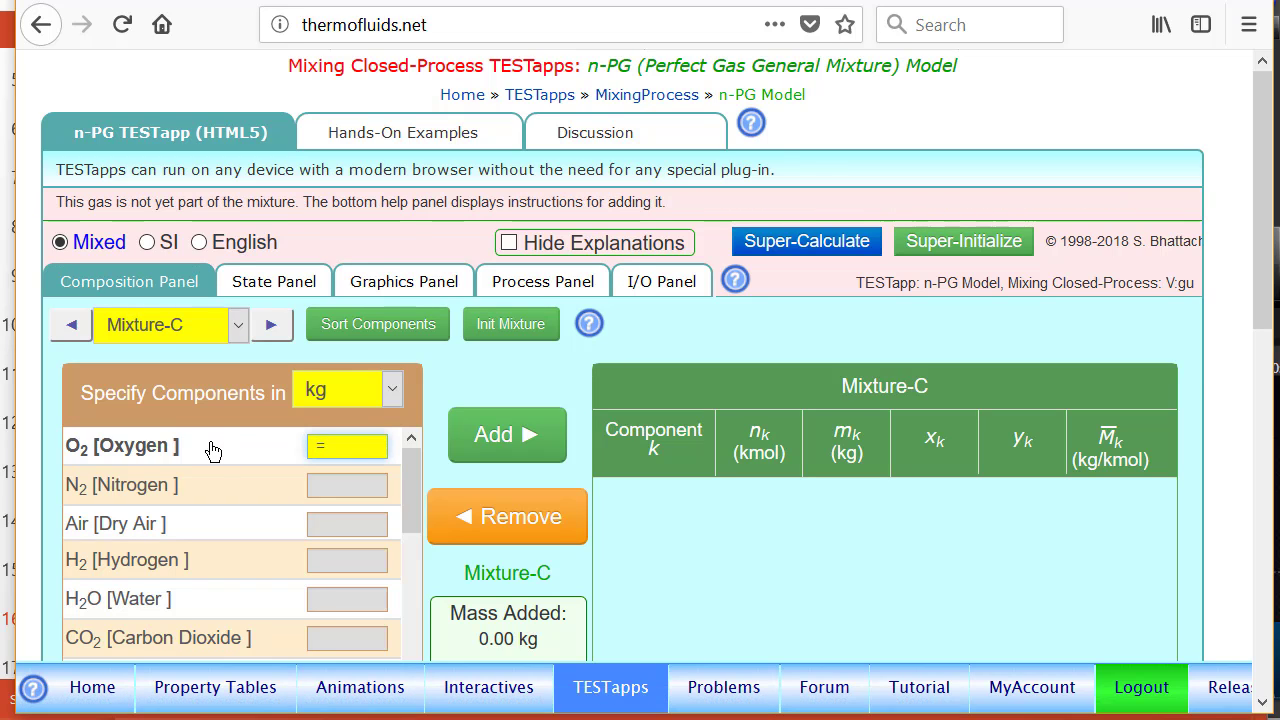
pyautogui.write('mO2')
pyautogui.click(158, 566)
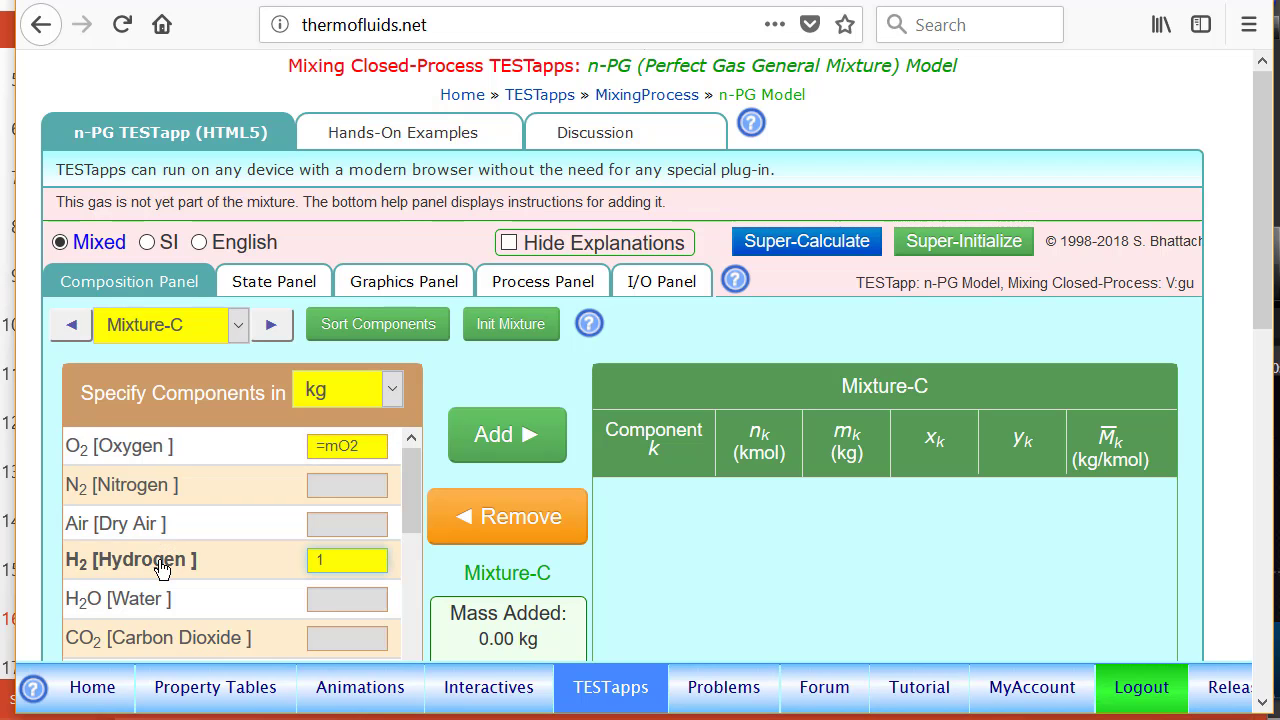
pyautogui.write('=mH2')
# Step: Set the carbon dioxide mass to =mCO2 and add the specified components to Mixture-C
pyautogui.click(168, 650)
pyautogui.write('=')
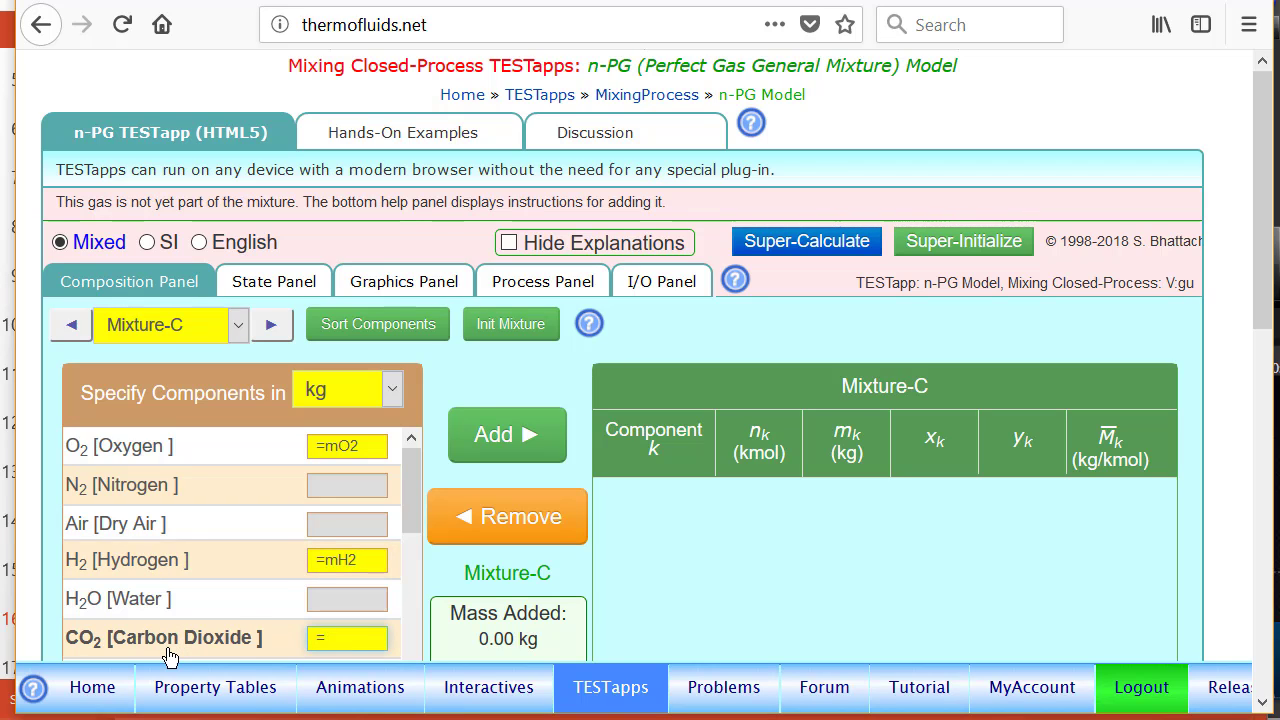
pyautogui.write('mCO@')
pyautogui.press('BackSpace')
pyautogui.write('2')
pyautogui.click(505, 438)
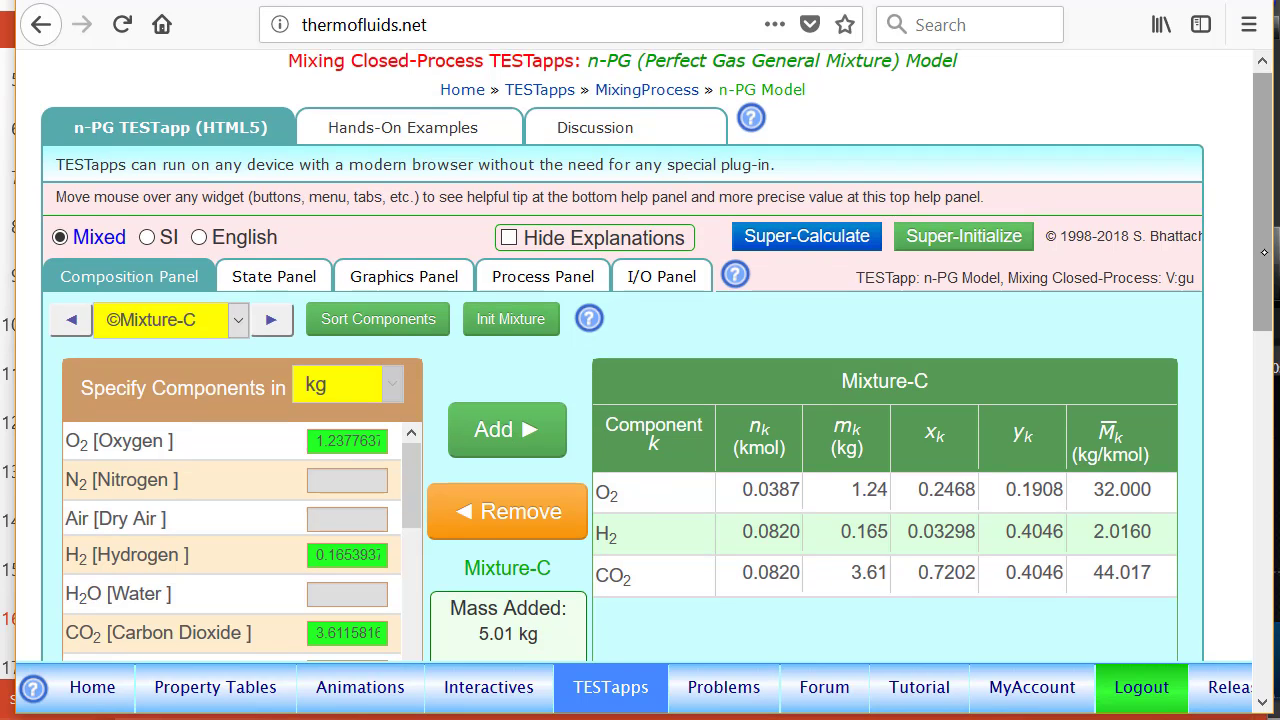
# Step: Move on to State-3 and choose Mixture-C as its working substance
pyautogui.scroll(-4, 1270, 259)
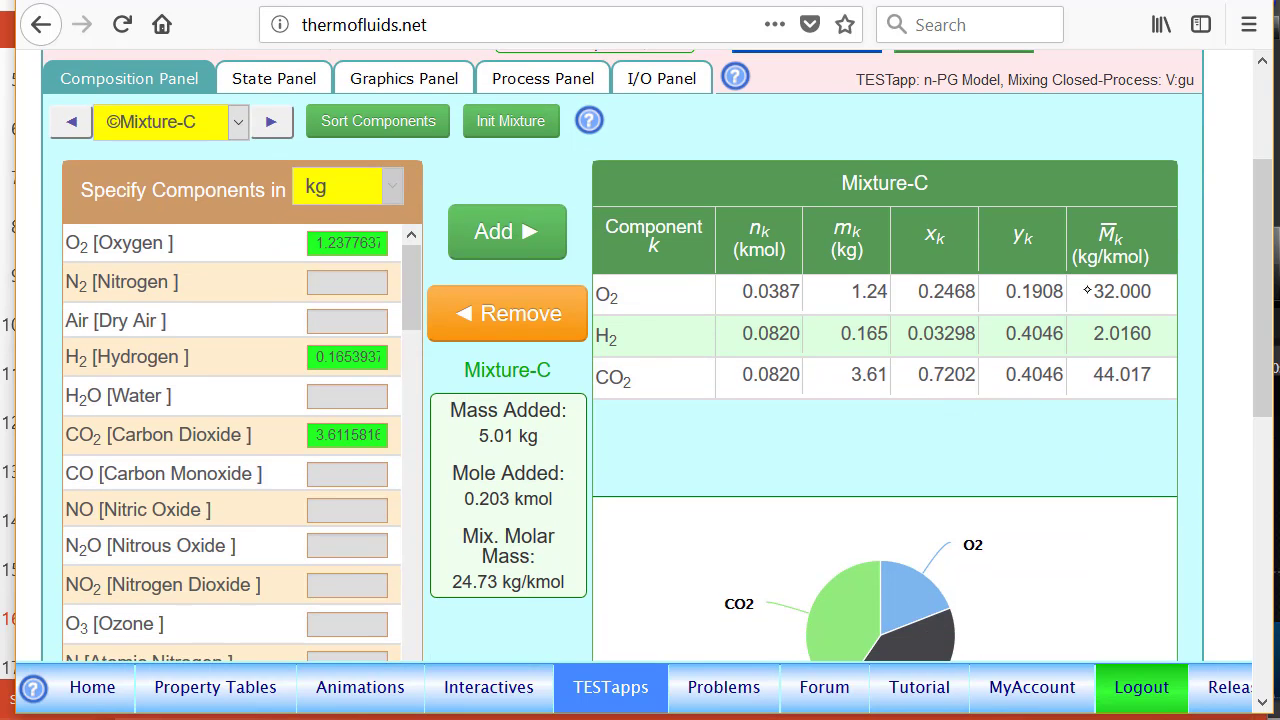
pyautogui.scroll(3, 1250, 190)
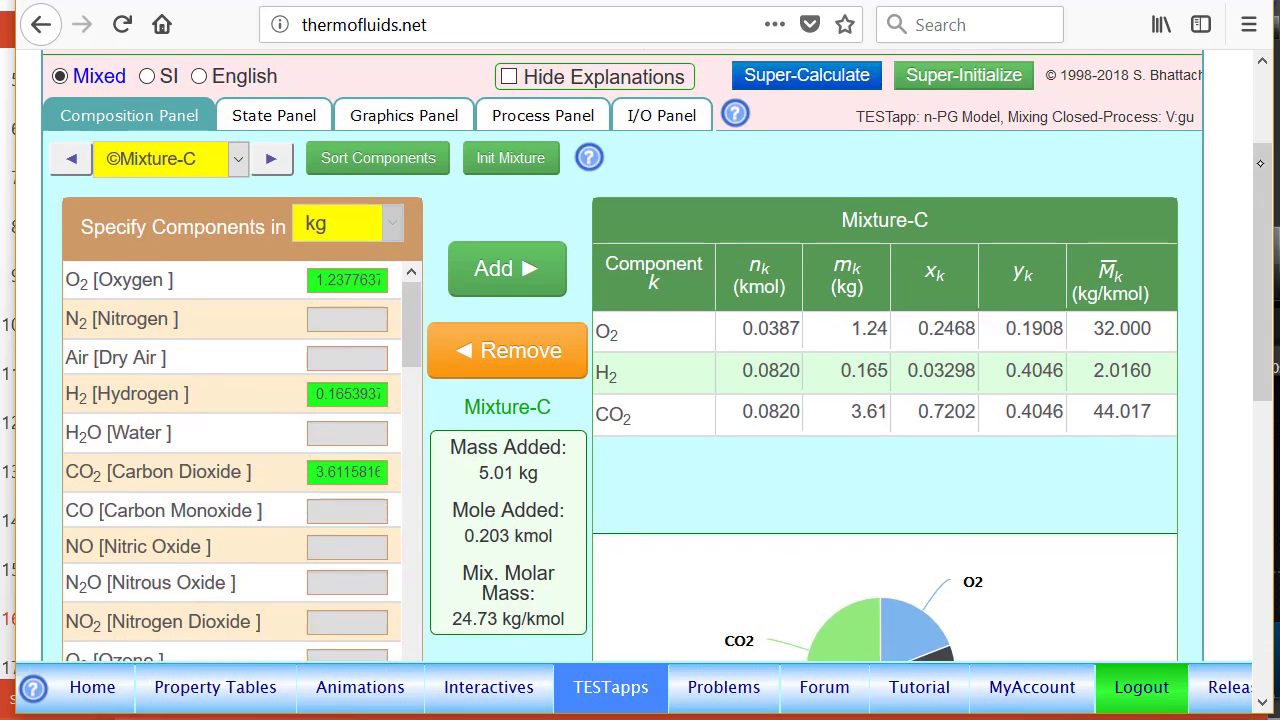
pyautogui.scroll(-4, 1264, 207)
pyautogui.scroll(3, 1264, 207)
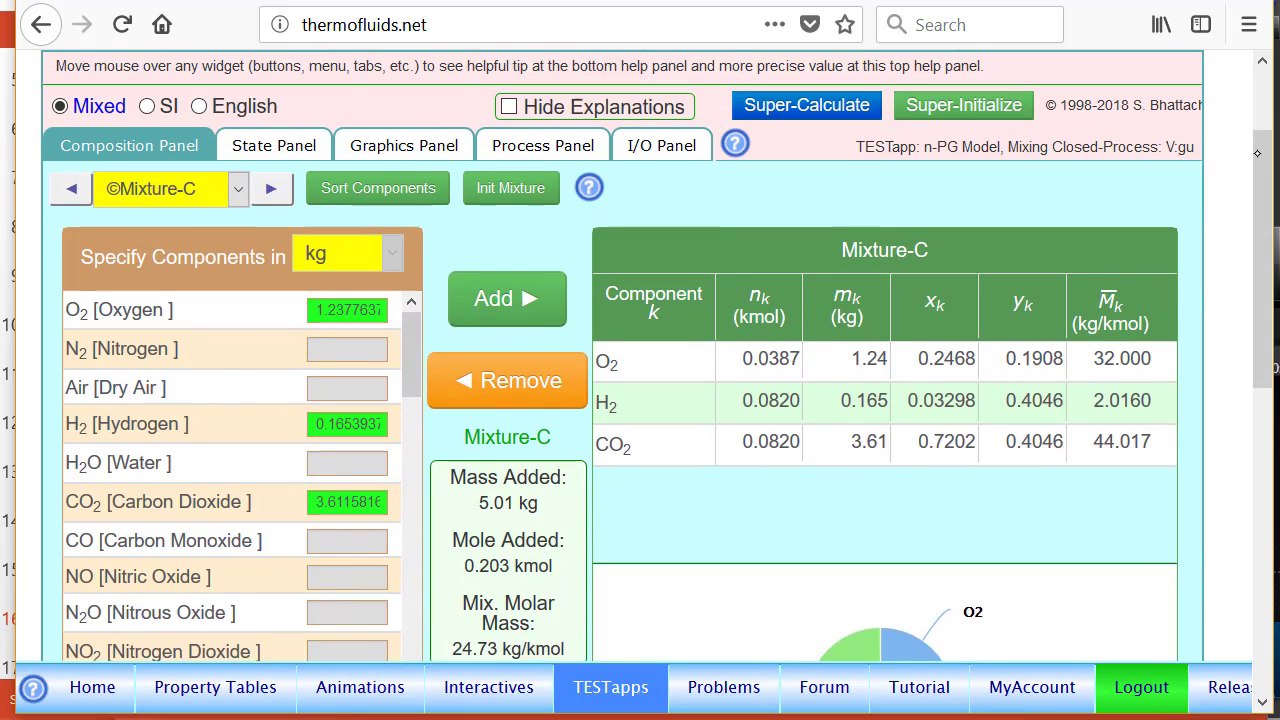
pyautogui.click(275, 162)
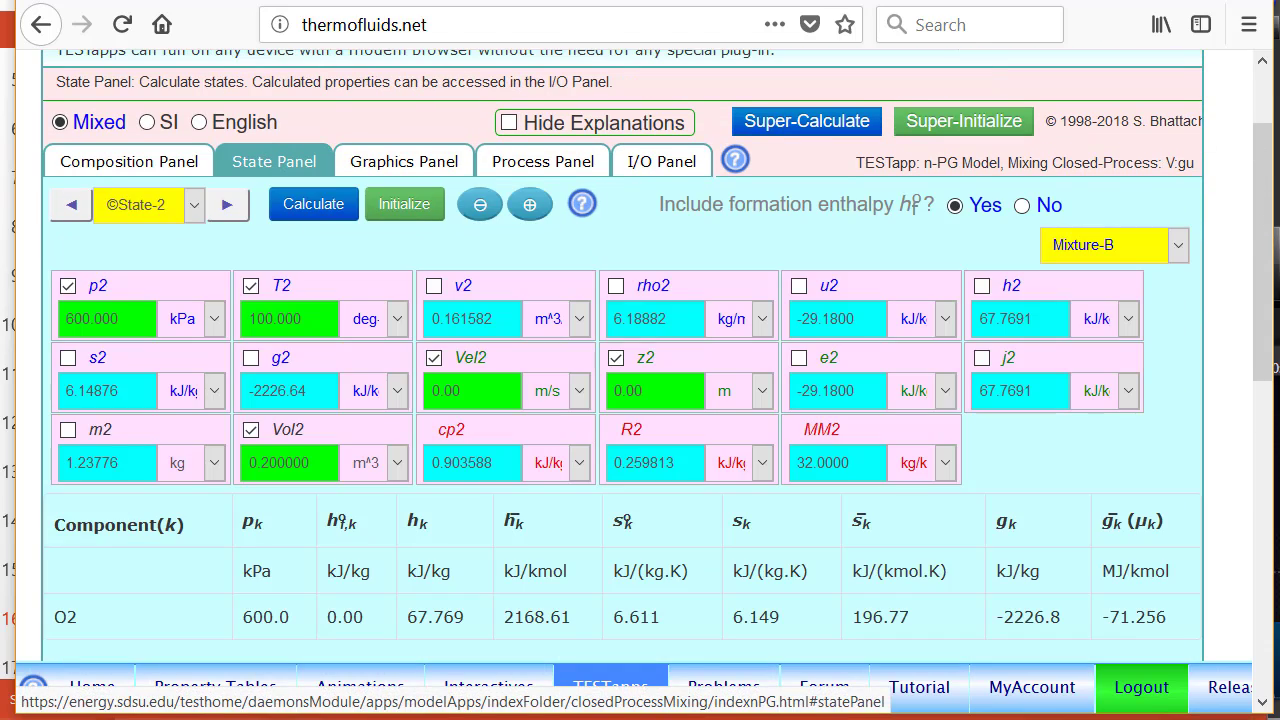
pyautogui.click(225, 206)
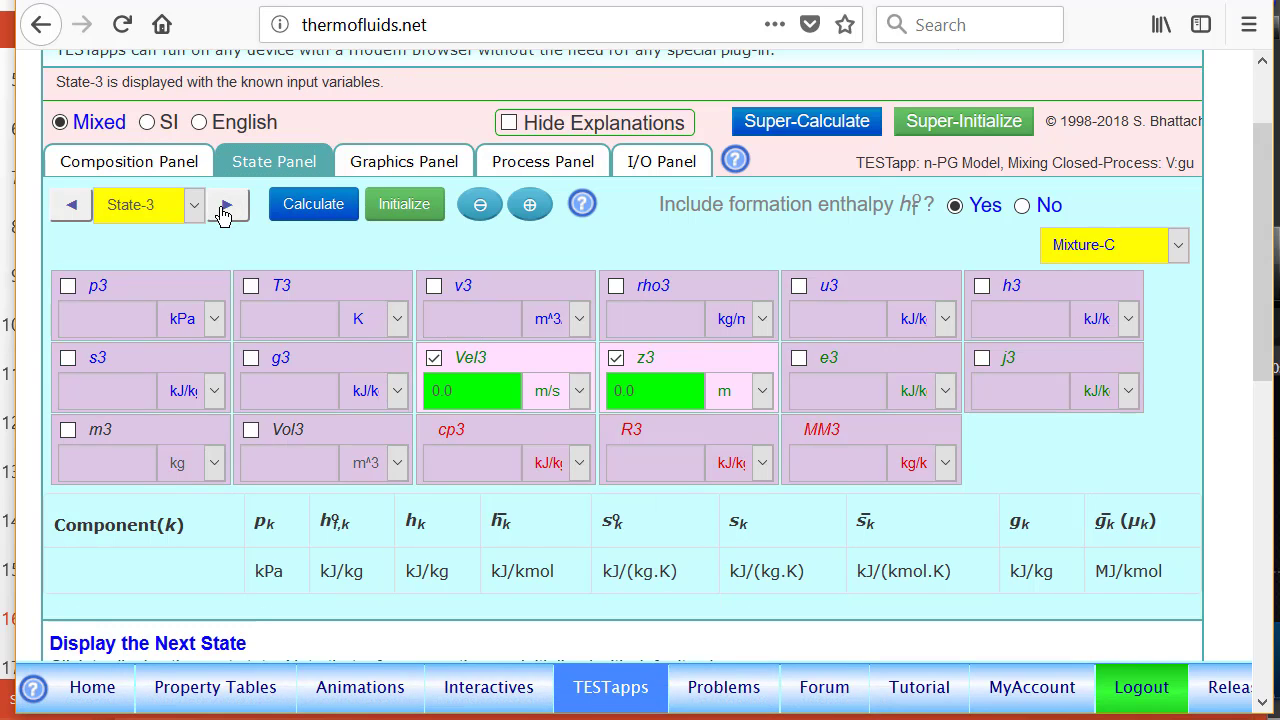
pyautogui.click(107, 436)
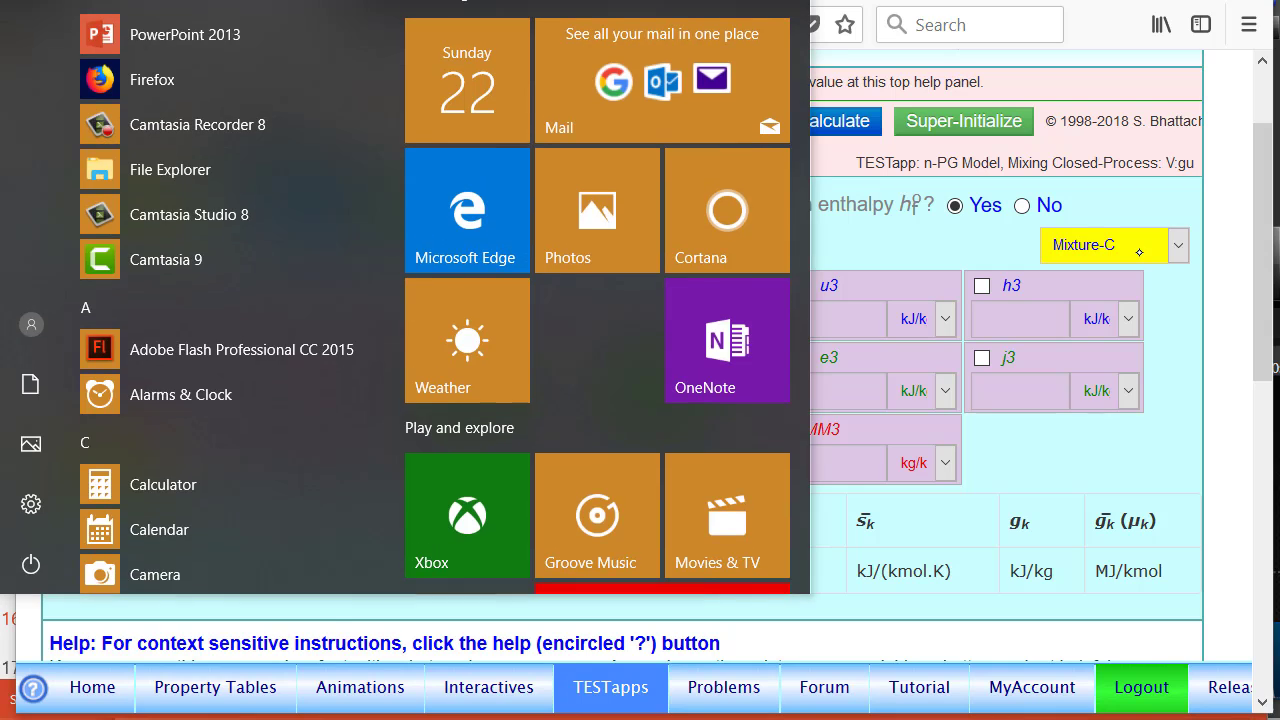
pyautogui.press('super')
pyautogui.press('Escape')
pyautogui.click(1145, 245)
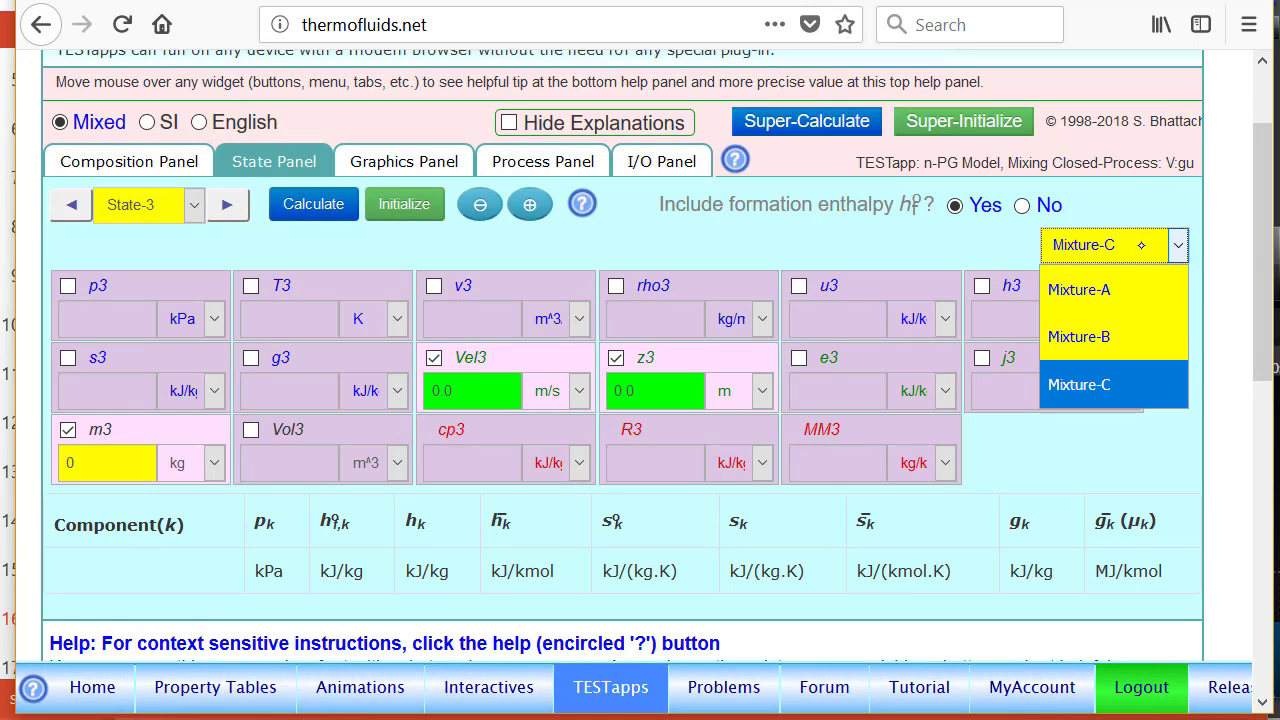
pyautogui.click(1145, 385)
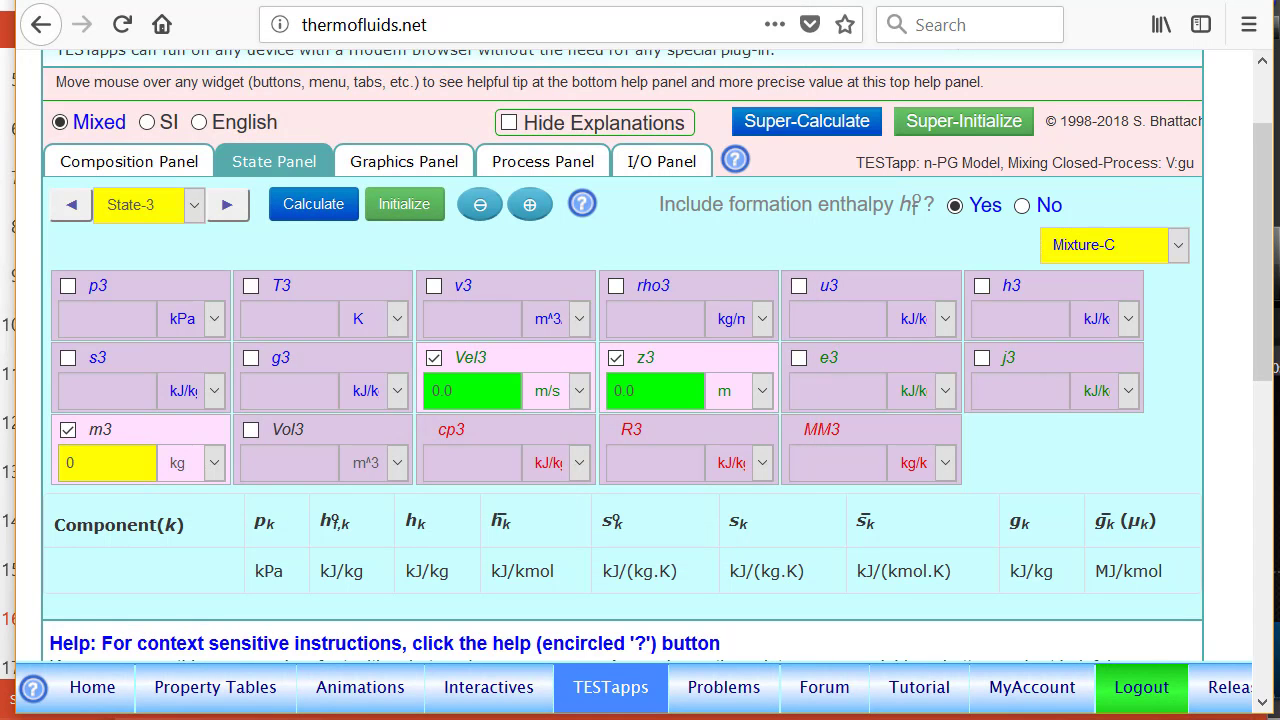
# Step: Look back at the calculated State-2 and State-1 and return to State-3
pyautogui.click(71, 208)
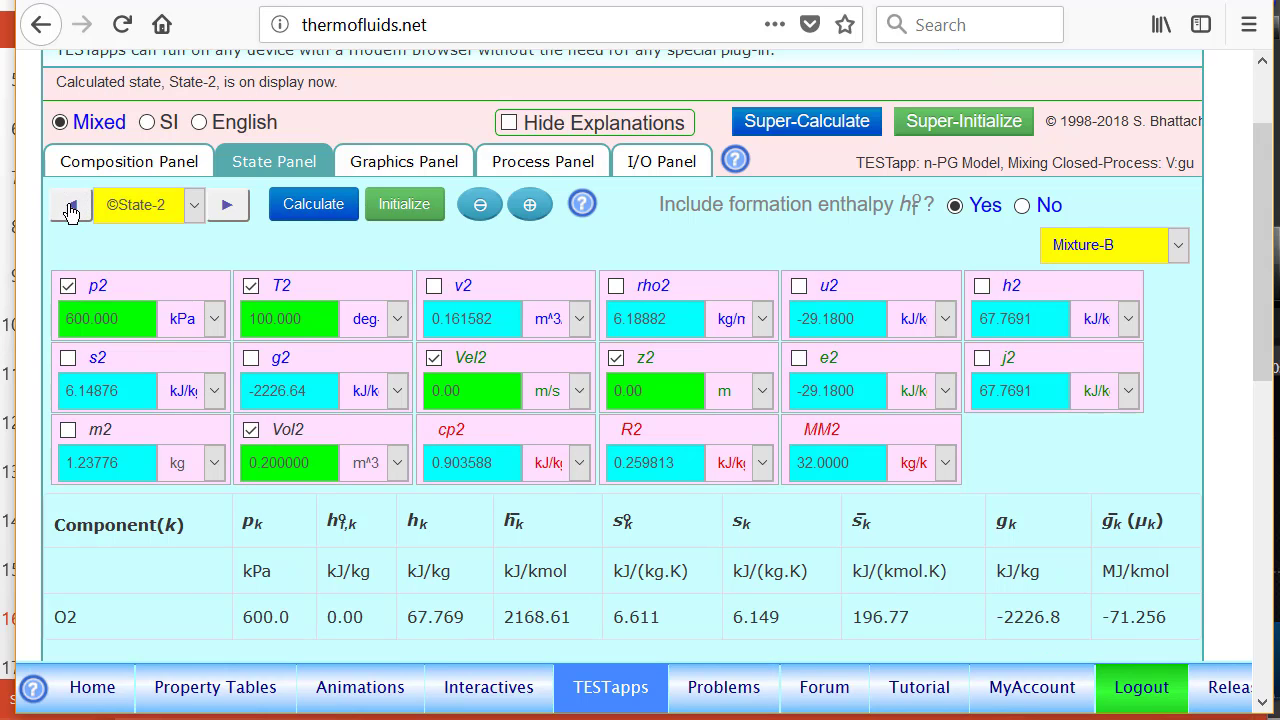
pyautogui.click(71, 210)
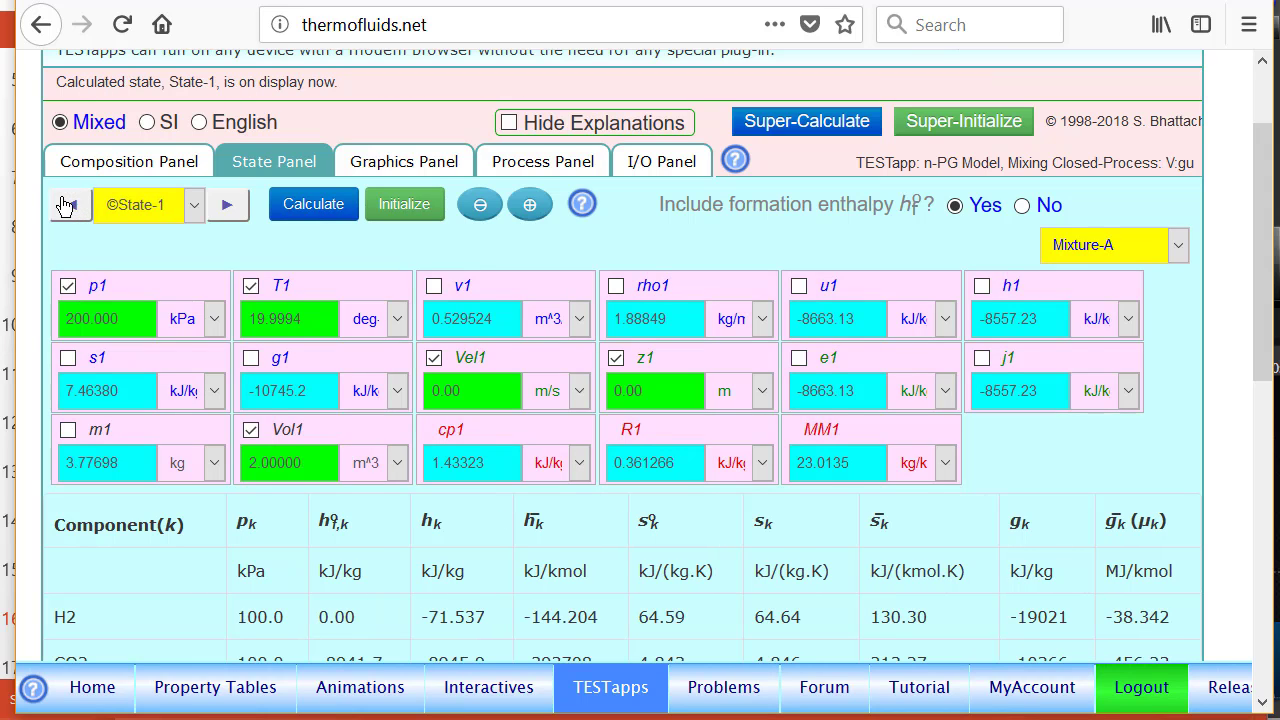
pyautogui.click(229, 207)
pyautogui.click(228, 207)
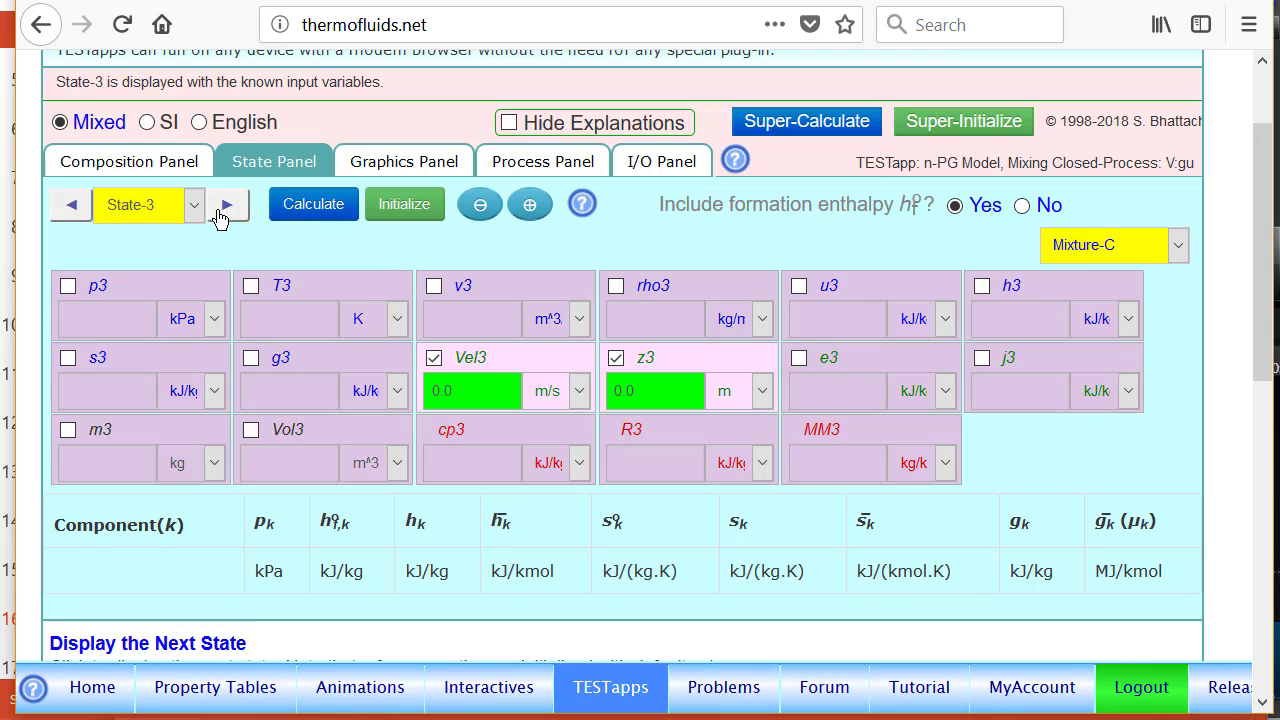
# Step: Calculate State-3 with the mass m3 as =m1+m2 and the volume Vol3 as =Vol1+Vol2
pyautogui.click(127, 433)
pyautogui.write('=m3')
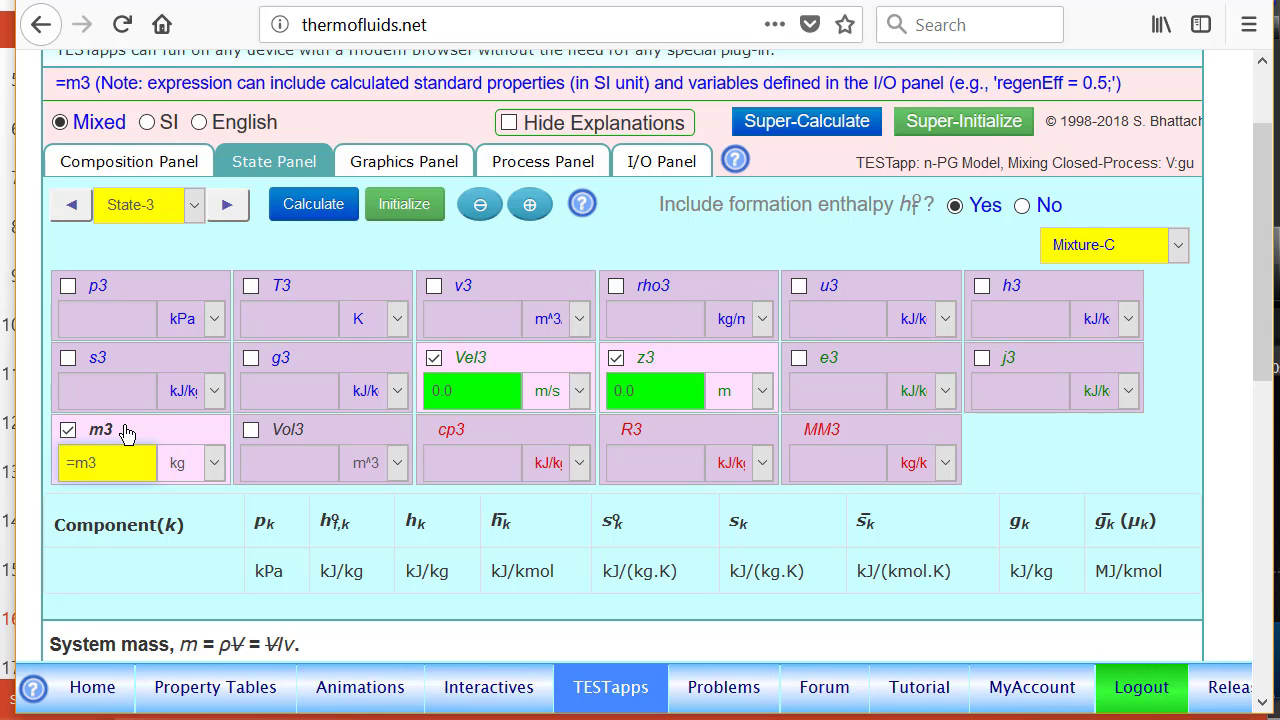
pyautogui.press('BackSpace')
pyautogui.write('1+m2')
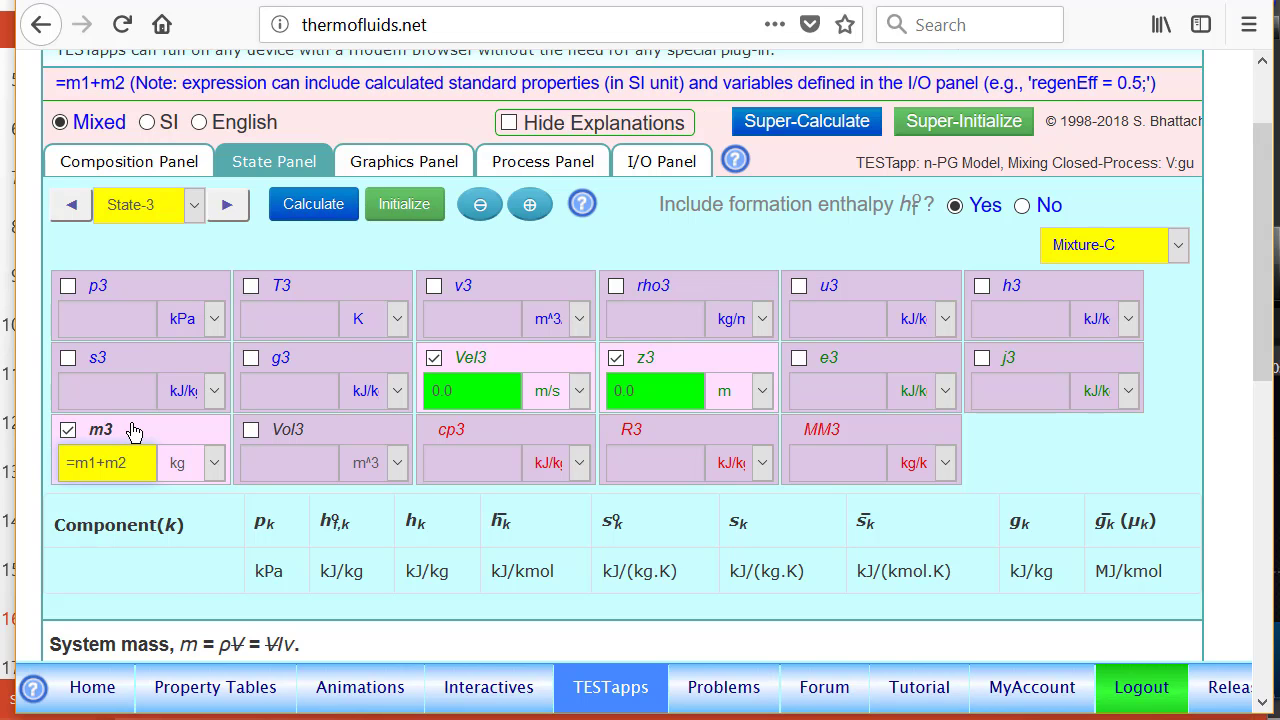
pyautogui.click(307, 429)
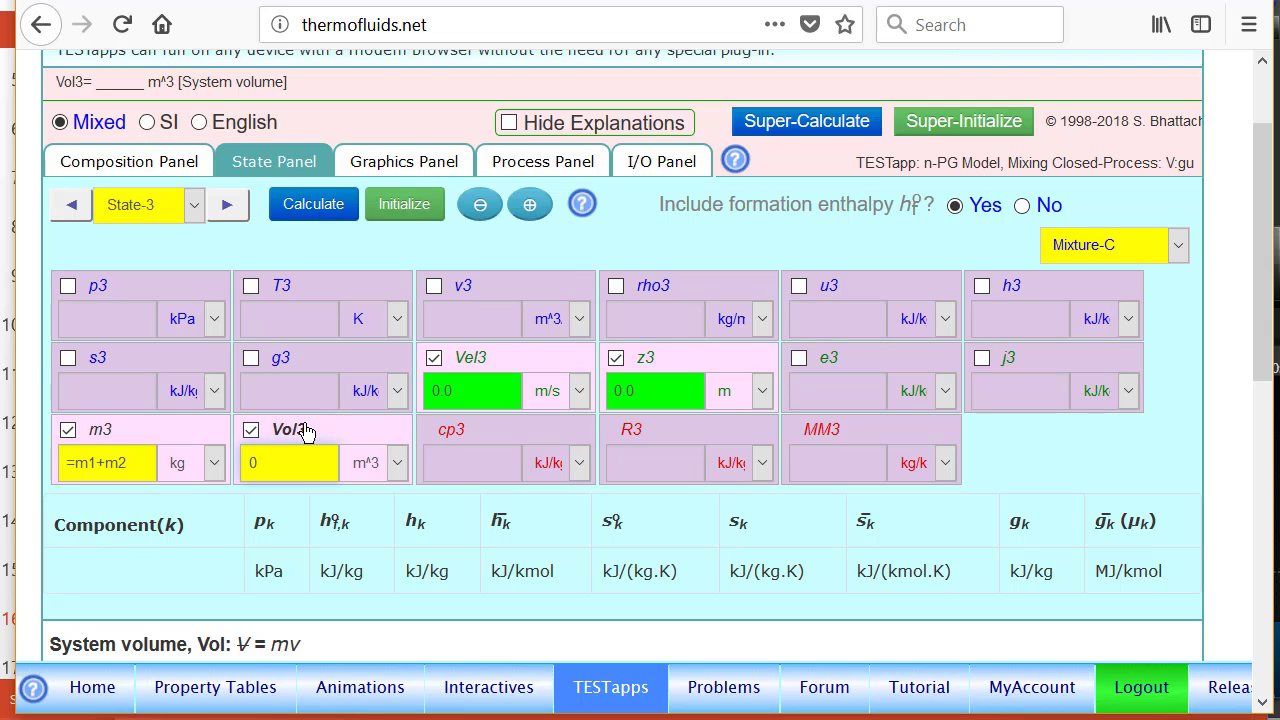
pyautogui.write('=Vo')
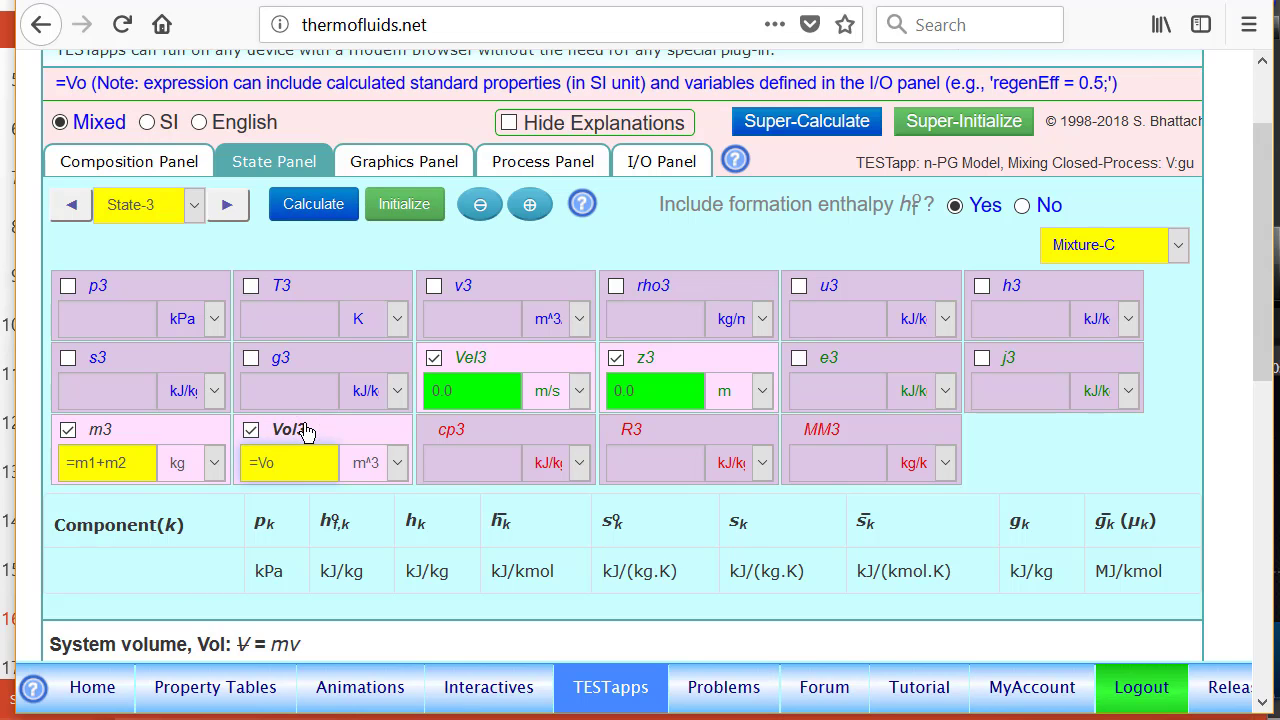
pyautogui.write('l1+Vol2')
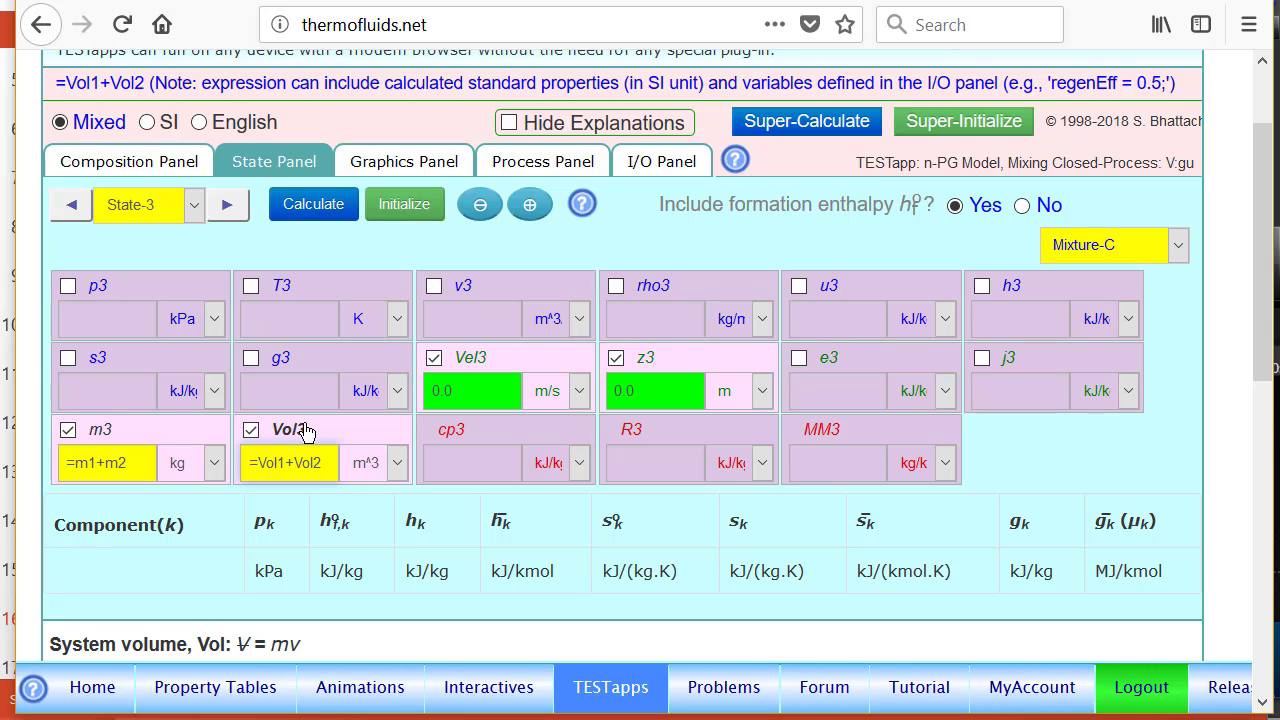
pyautogui.press('Return')
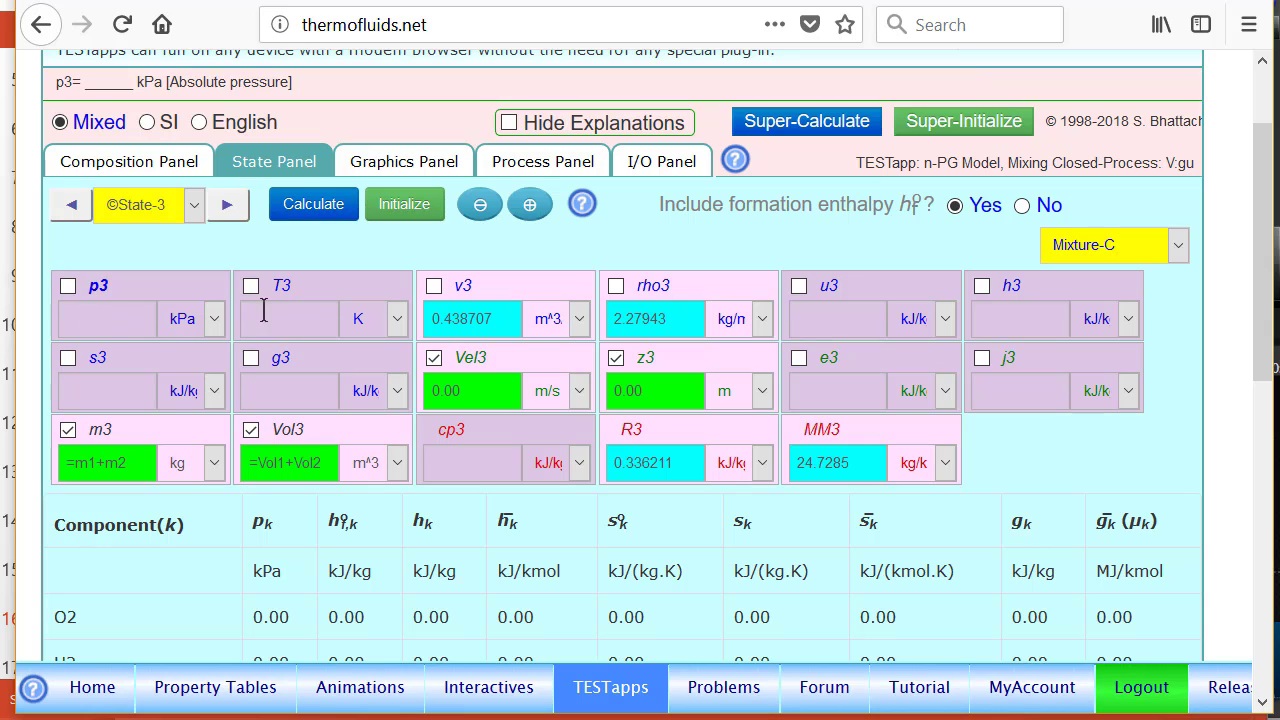
# Step: Assign State-1 as the bA-state, State-2 as the bB-state and State-3 as the f-State of Process-1
pyautogui.click(556, 164)
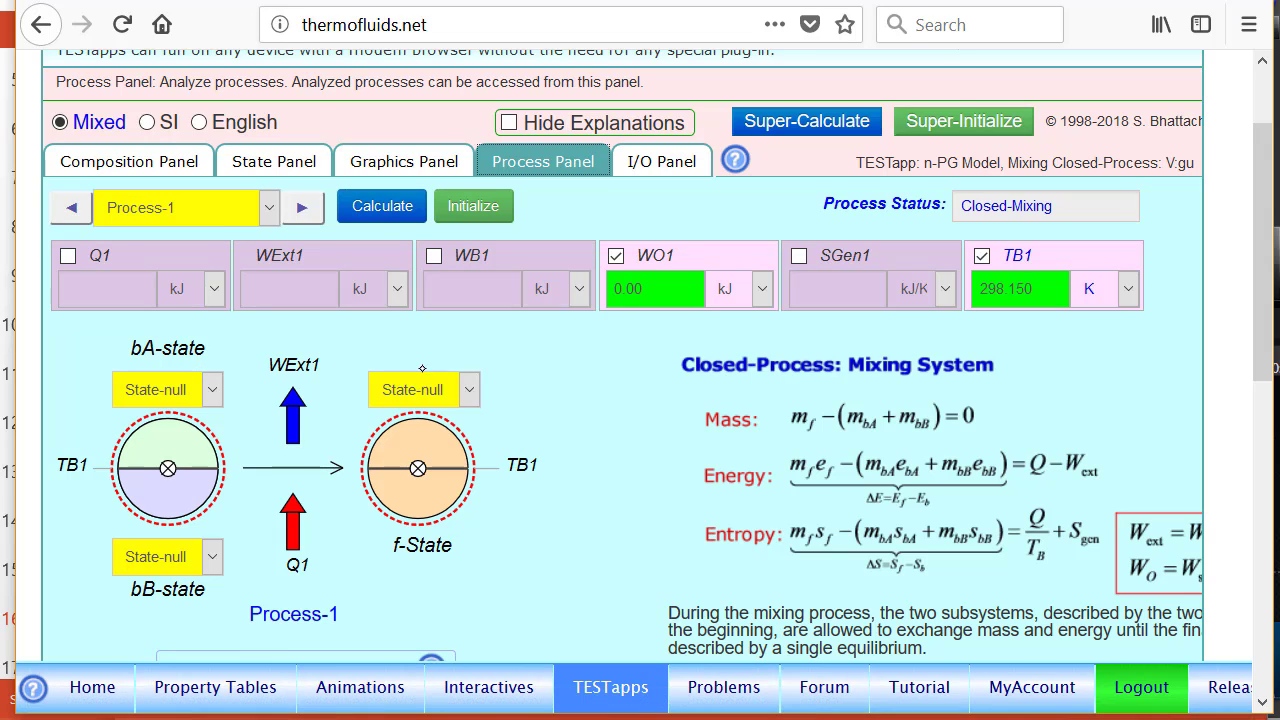
pyautogui.click(212, 390)
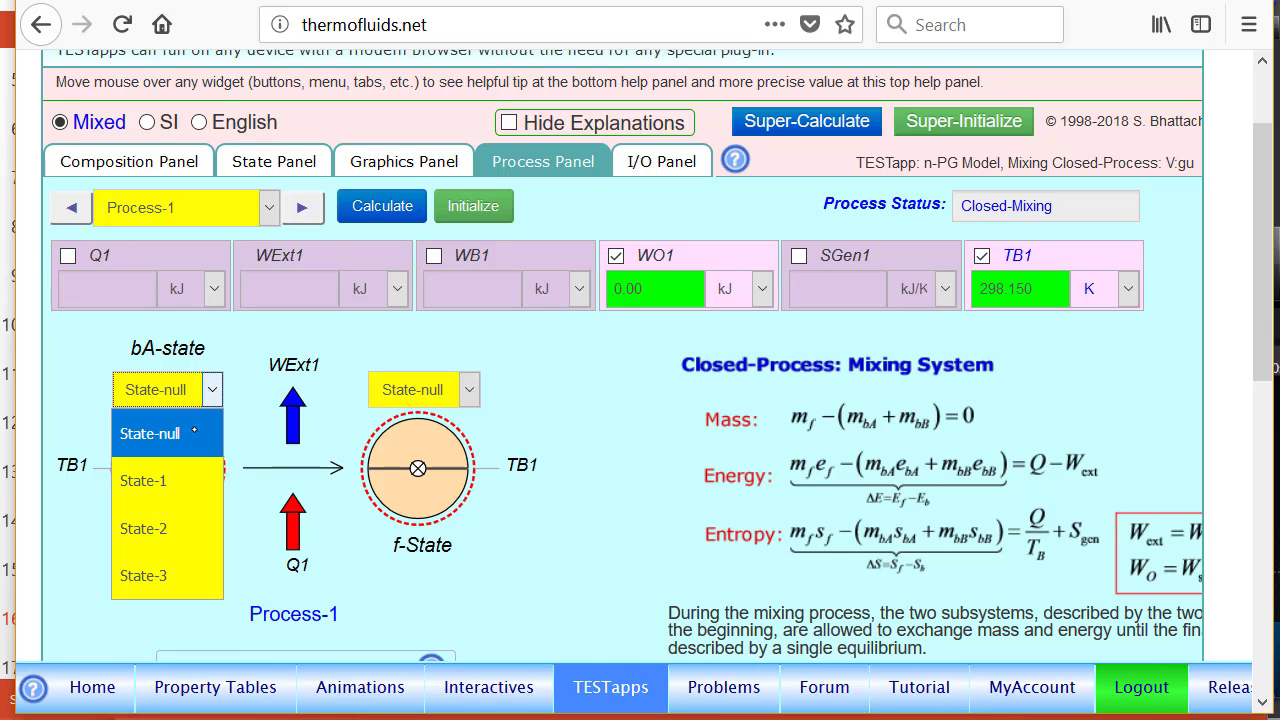
pyautogui.click(160, 480)
pyautogui.click(180, 552)
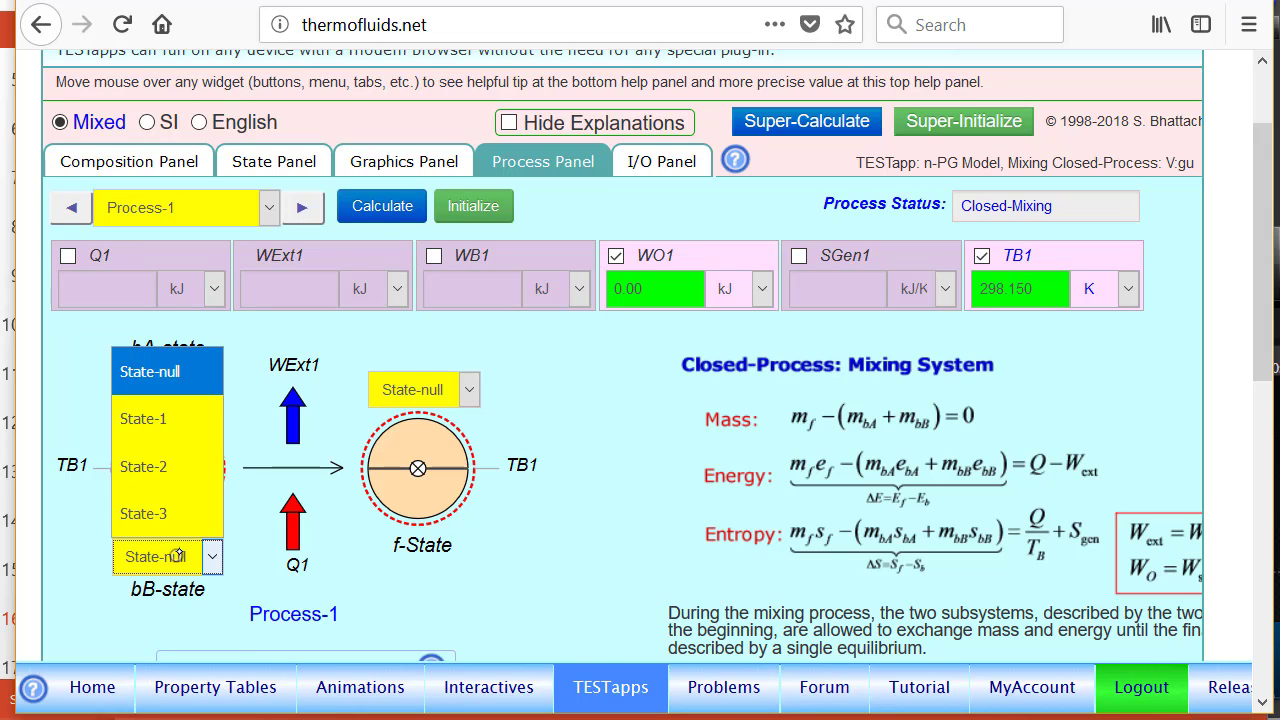
pyautogui.click(190, 466)
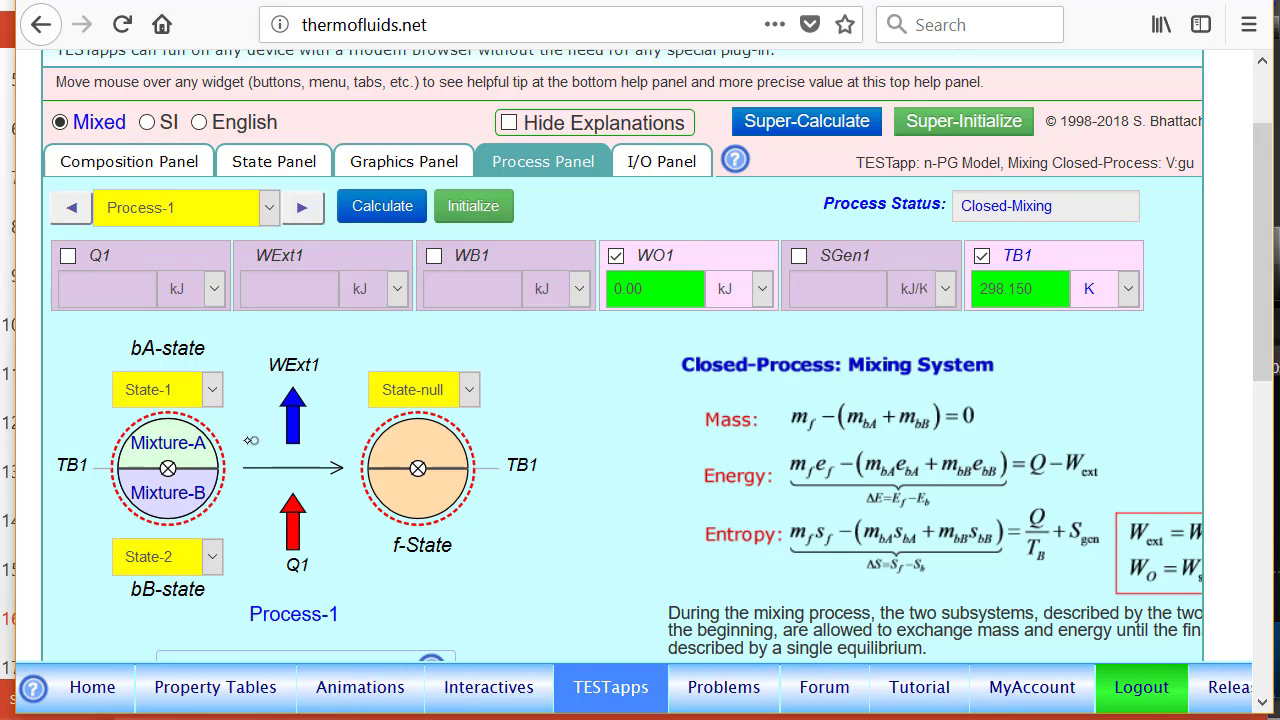
pyautogui.click(463, 390)
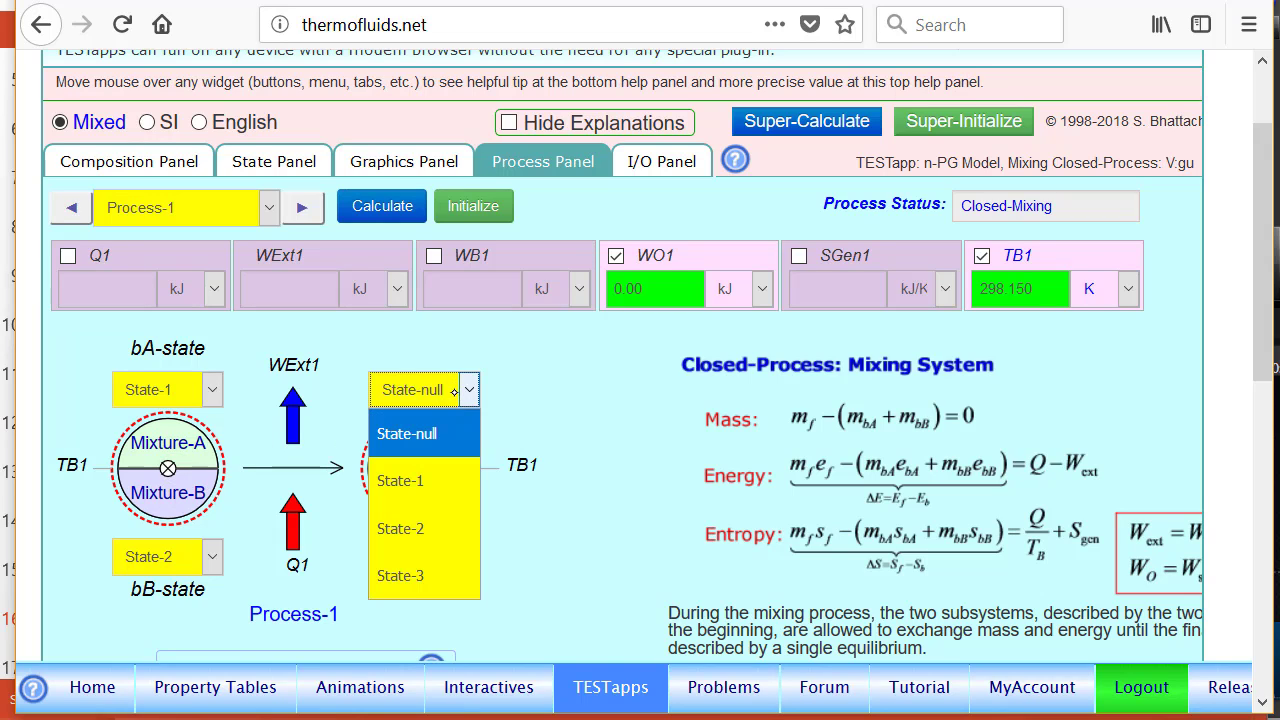
pyautogui.click(420, 569)
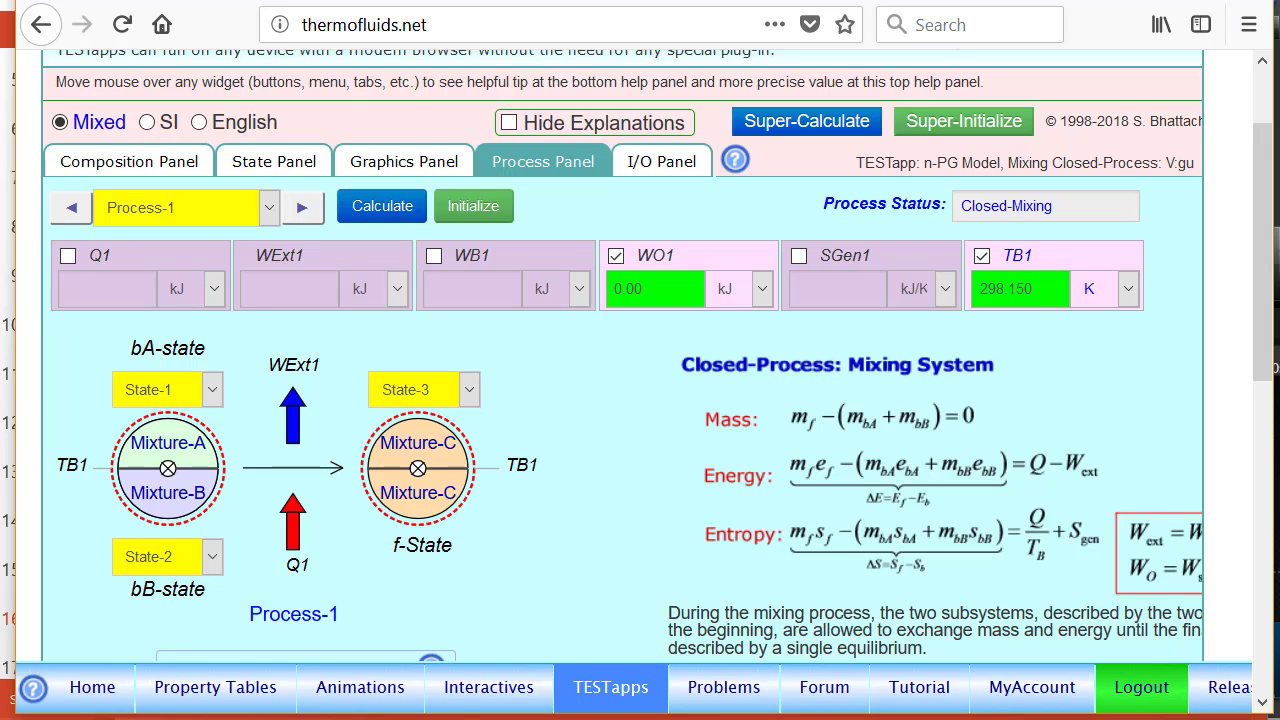
# Step: Set the heat transfer Q1 and the boundary work WB1 of Process-1 to 0 kJ
pyautogui.click(121, 258)
pyautogui.write('0')
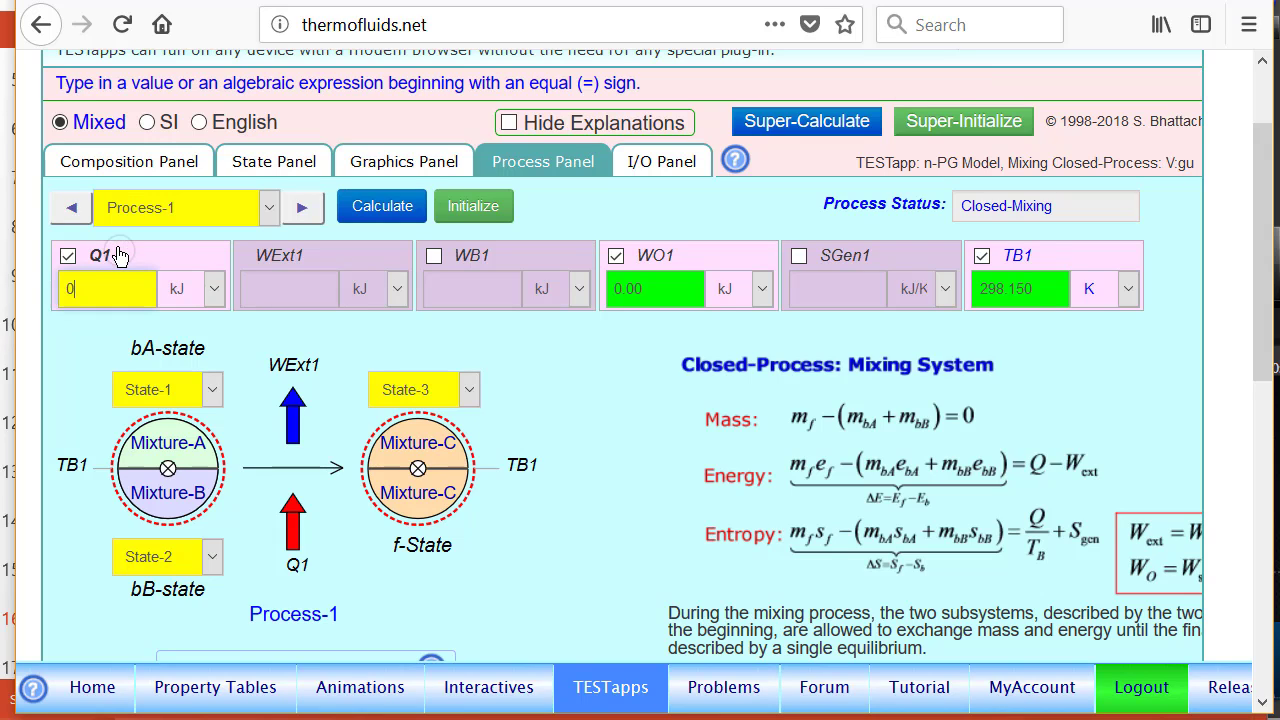
pyautogui.click(505, 259)
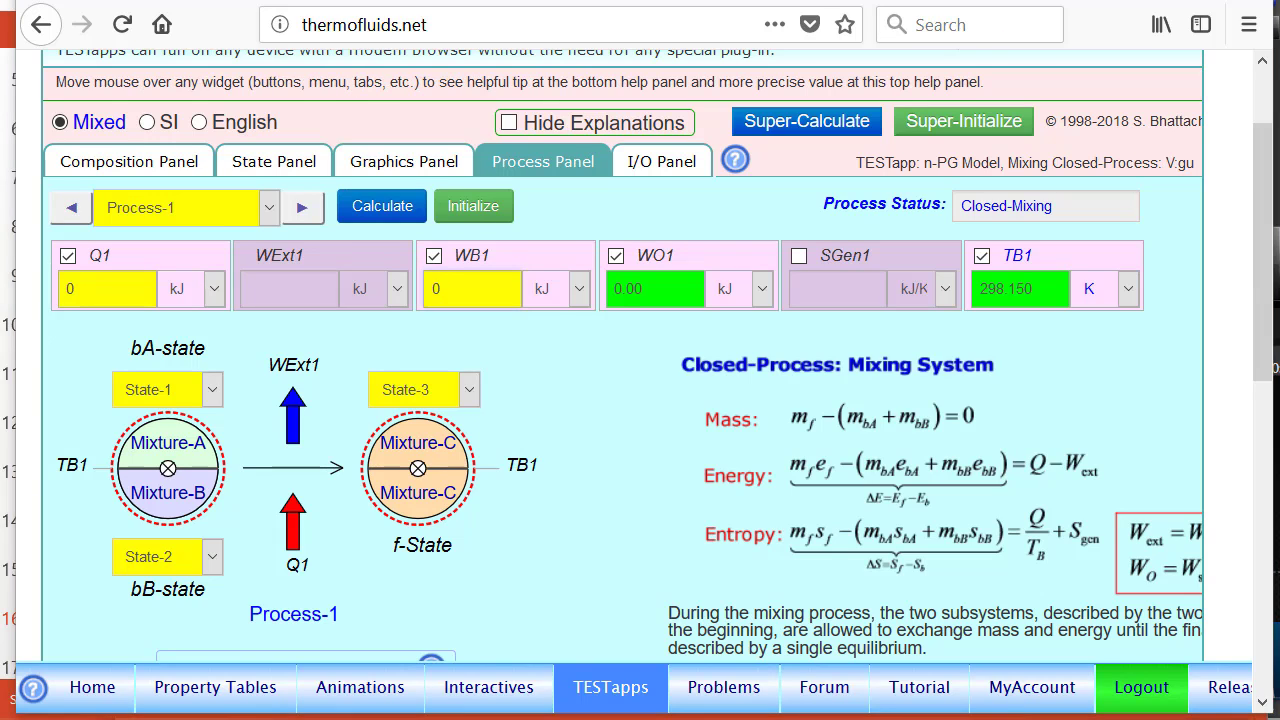
pyautogui.moveTo(1060, 435); pyautogui.dragTo(1026, 498)
pyautogui.moveTo(1105, 433); pyautogui.dragTo(1045, 520)
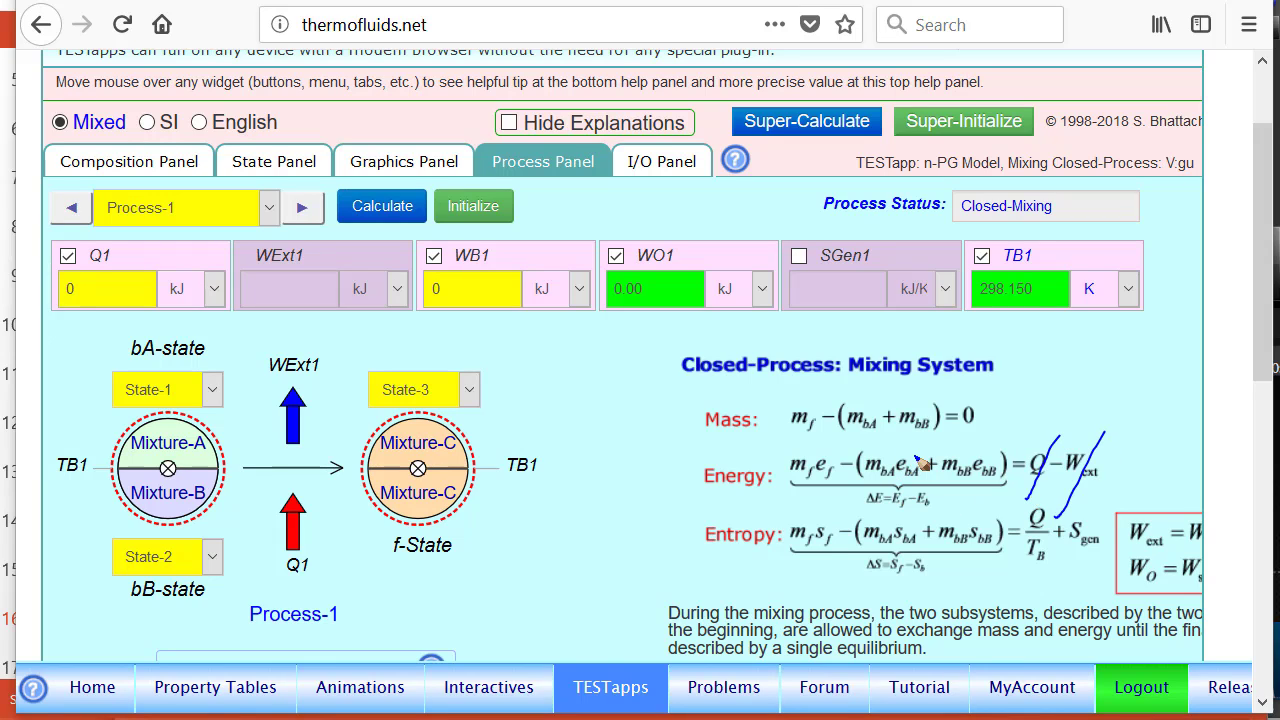
pyautogui.moveTo(916, 450)
pyautogui.mouseDown()
pyautogui.moveTo(866, 478)
pyautogui.moveTo(905, 460)
pyautogui.mouseUp()
pyautogui.moveTo(990, 455)
pyautogui.mouseDown()
pyautogui.moveTo(1010, 485)
pyautogui.moveTo(995, 445)
pyautogui.mouseUp()
pyautogui.moveTo(790, 452)
pyautogui.mouseDown()
pyautogui.moveTo(821, 484)
pyautogui.moveTo(814, 452)
pyautogui.moveTo(840, 462)
pyautogui.moveTo(852, 505)
pyautogui.moveTo(822, 455)
pyautogui.mouseUp()
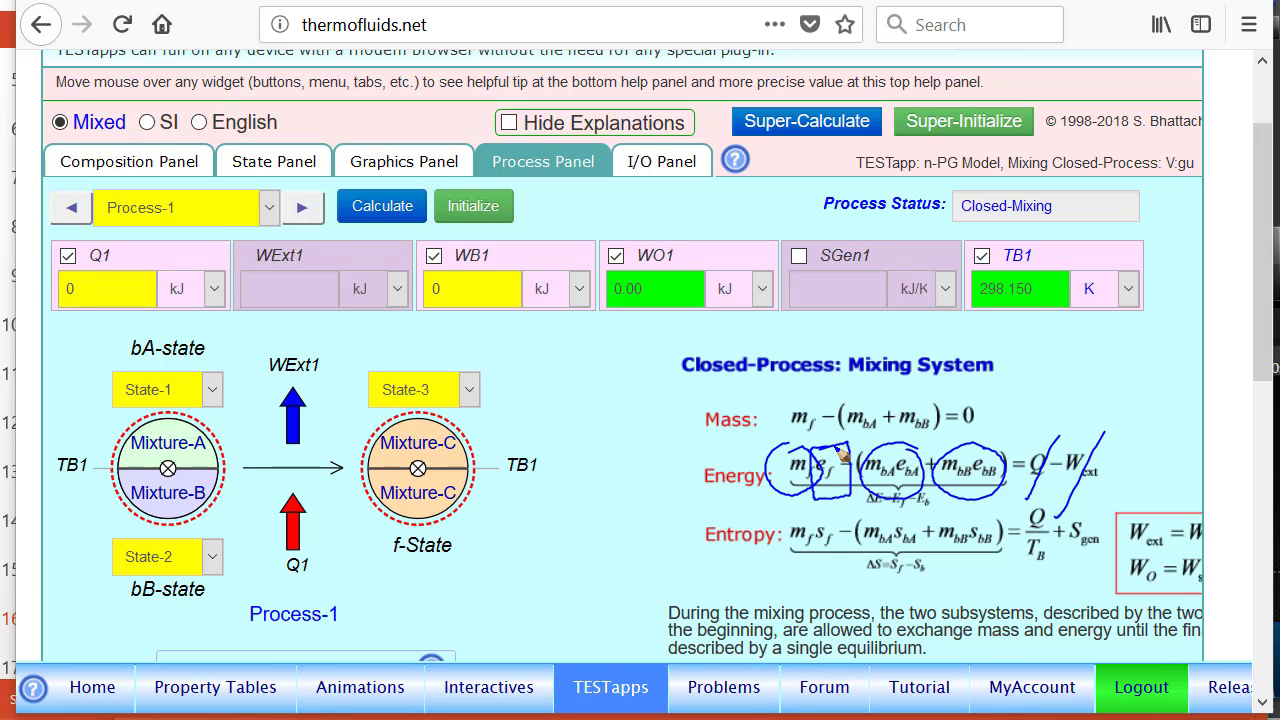
pyautogui.press('Escape')
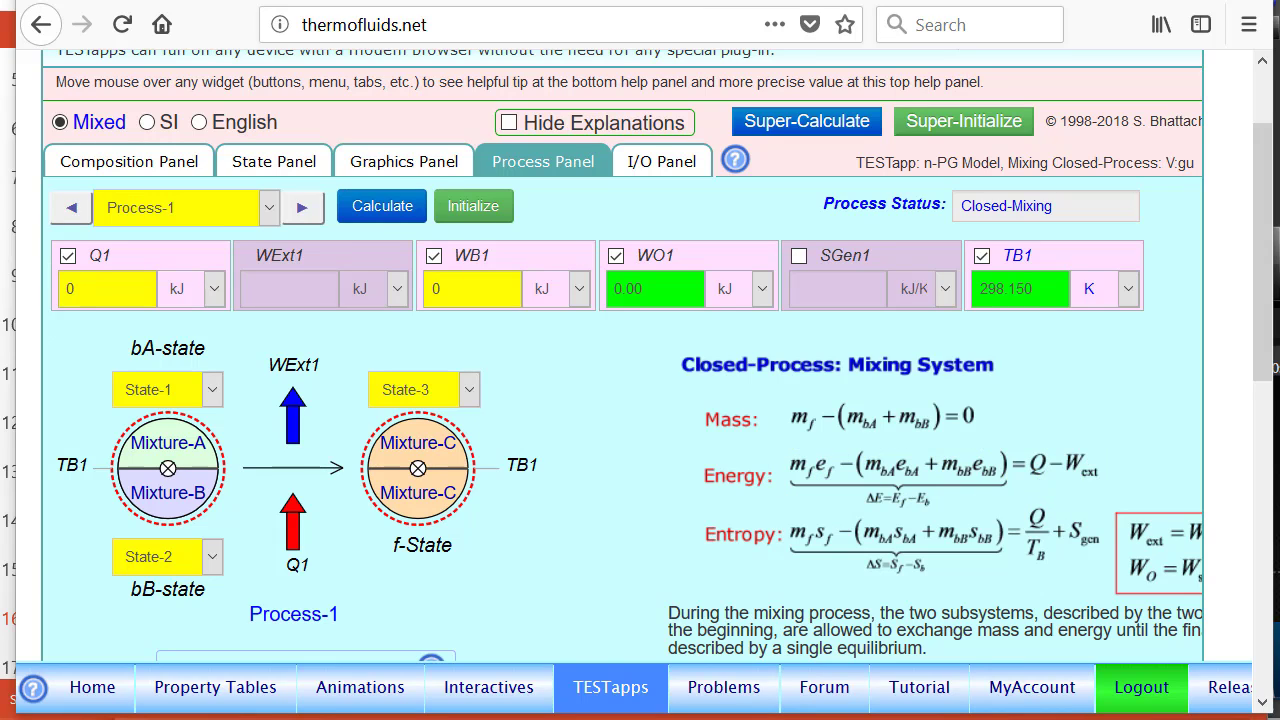
# Step: Calculate Process-1 with the entered heat and work values
pyautogui.click(378, 207)
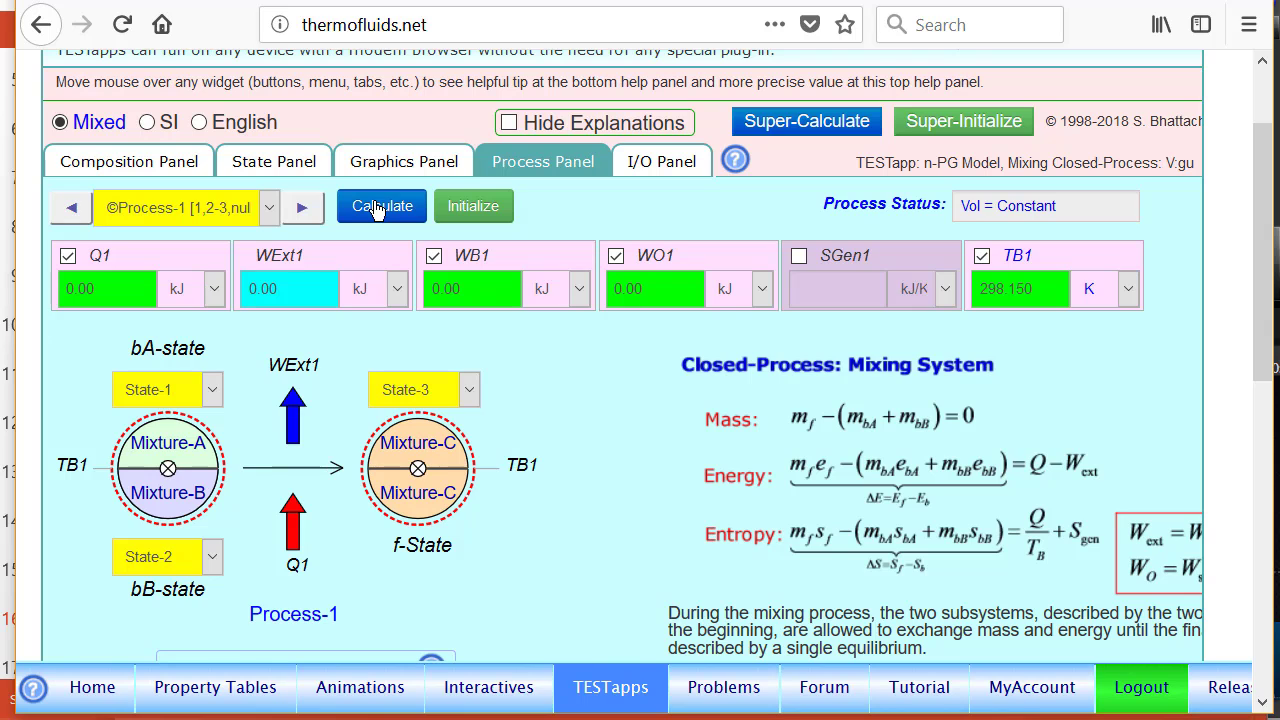
# Step: Calculate State-3 with the specific energy e3 obtained from Process-1, and examine its pressure p3 and temperature T3
pyautogui.click(268, 165)
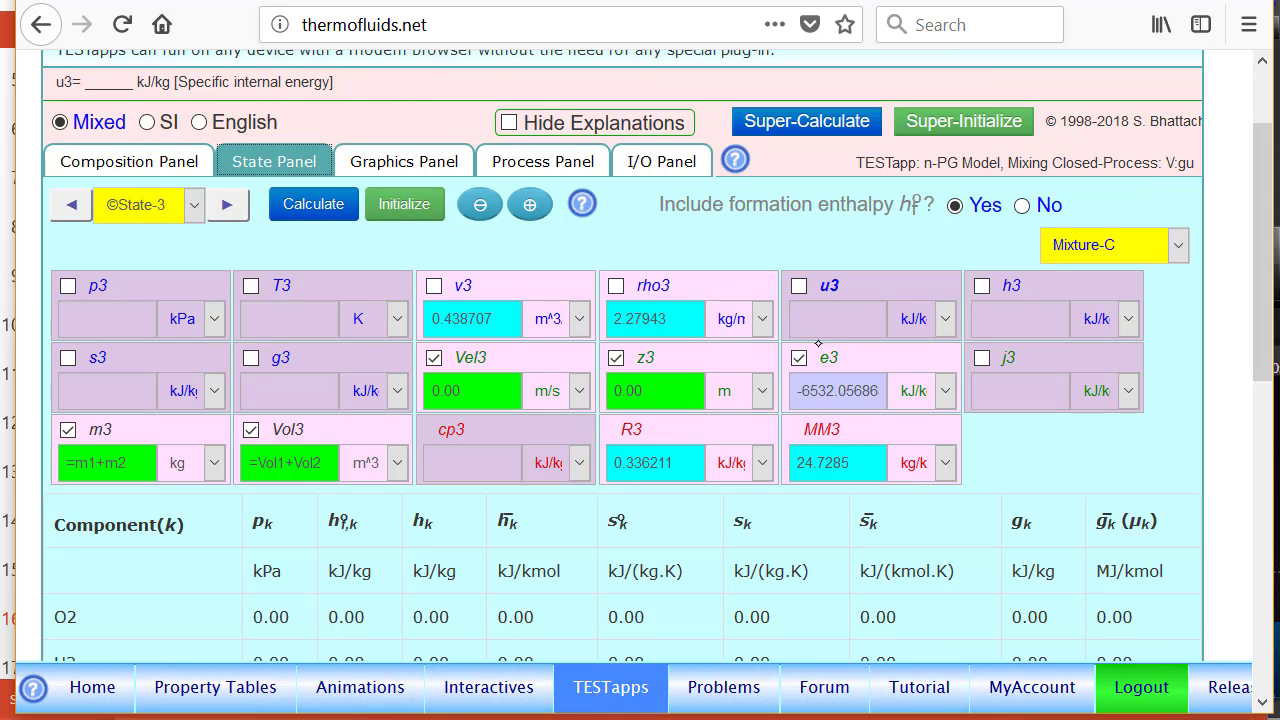
pyautogui.click(308, 212)
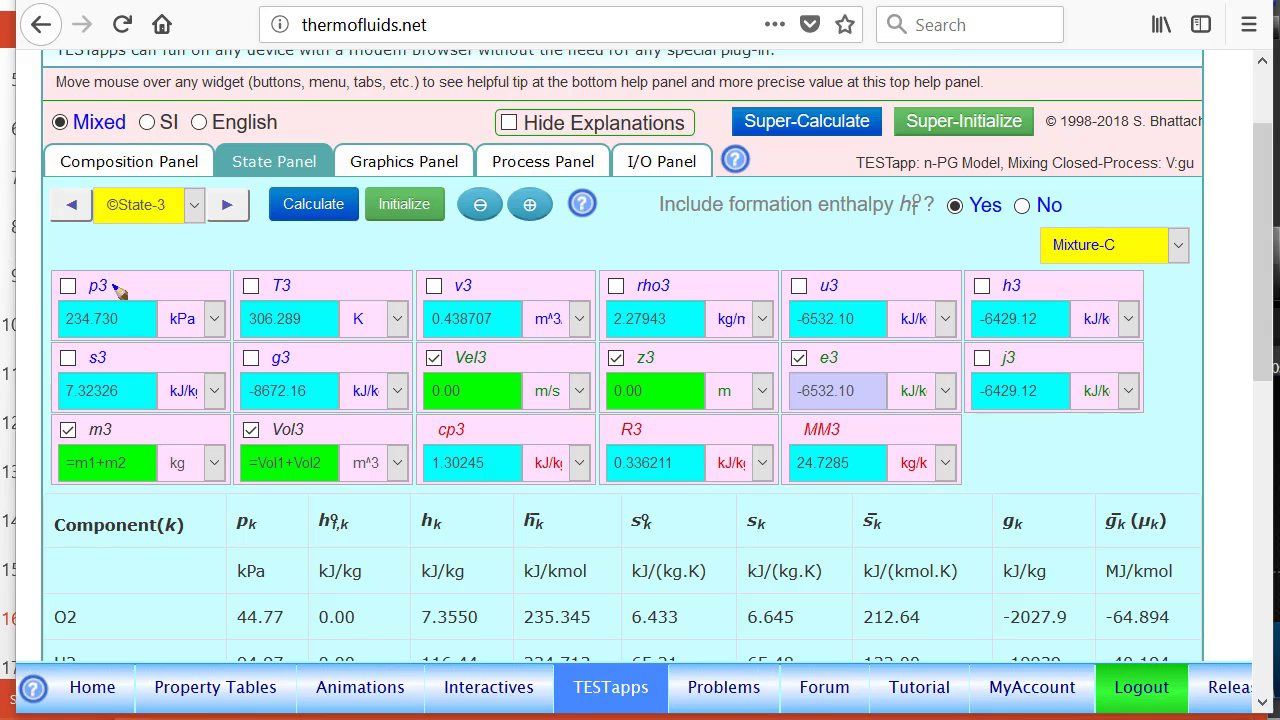
pyautogui.moveTo(106, 258)
pyautogui.mouseDown()
pyautogui.moveTo(130, 368)
pyautogui.moveTo(113, 268)
pyautogui.mouseUp()
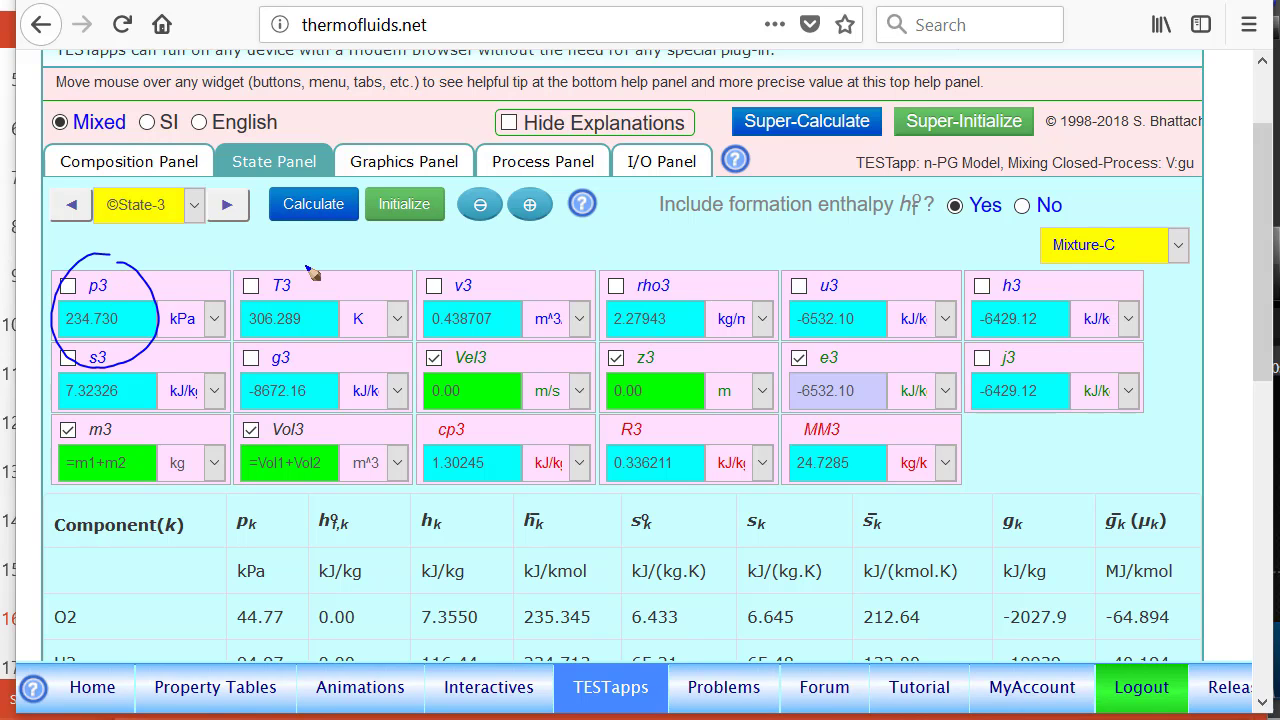
pyautogui.moveTo(305, 264)
pyautogui.mouseDown()
pyautogui.moveTo(270, 272)
pyautogui.moveTo(314, 278)
pyautogui.mouseUp()
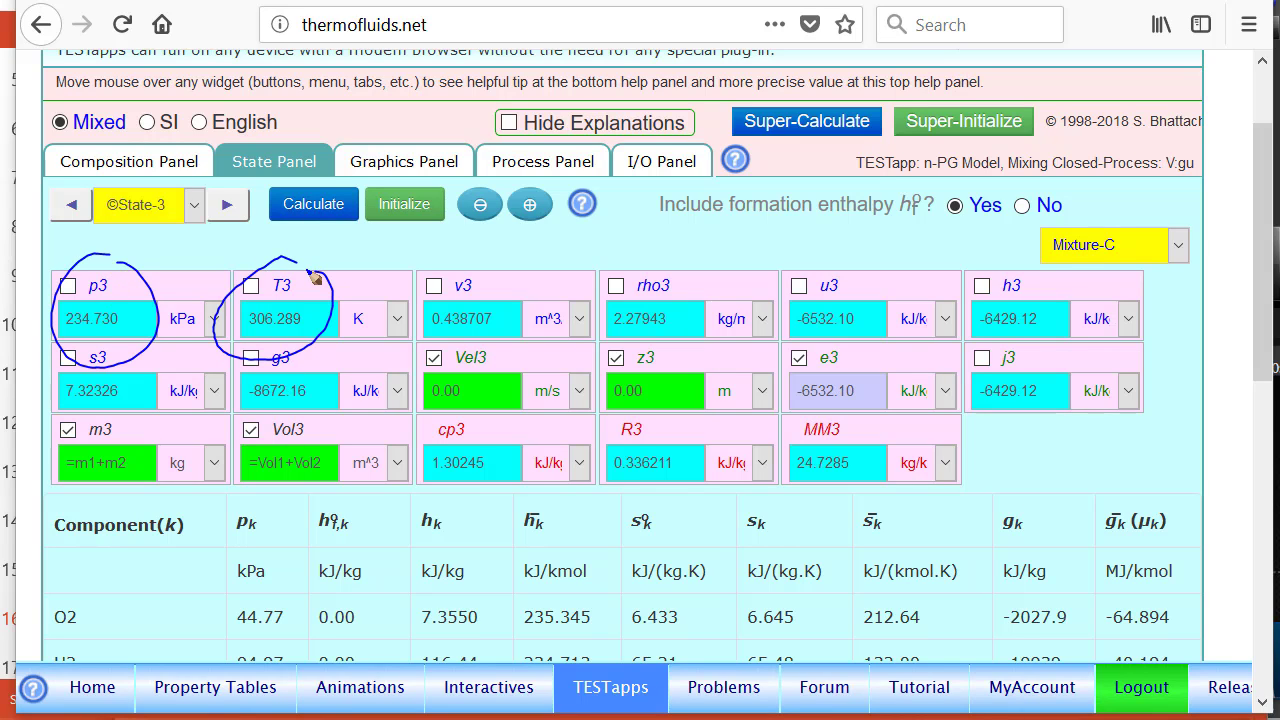
pyautogui.press('Escape')
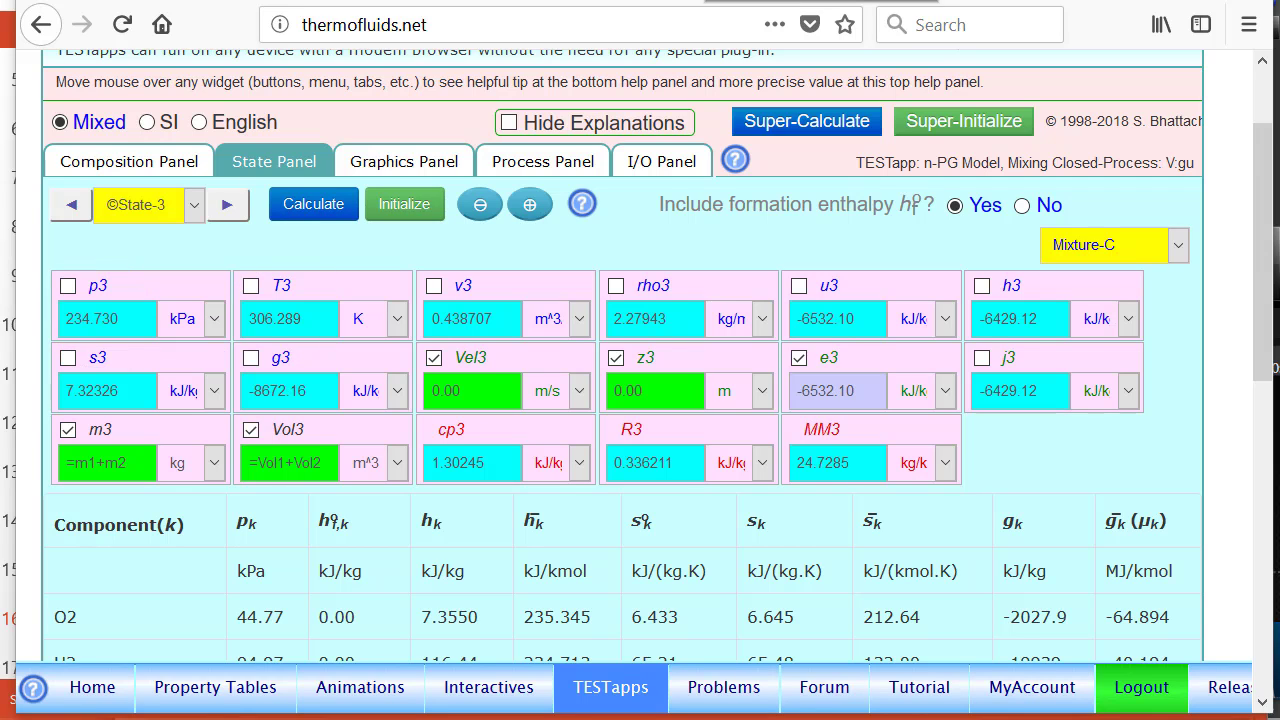
# Step: Return to the Process-1 results and examine the entropy generation SGen1
pyautogui.click(540, 168)
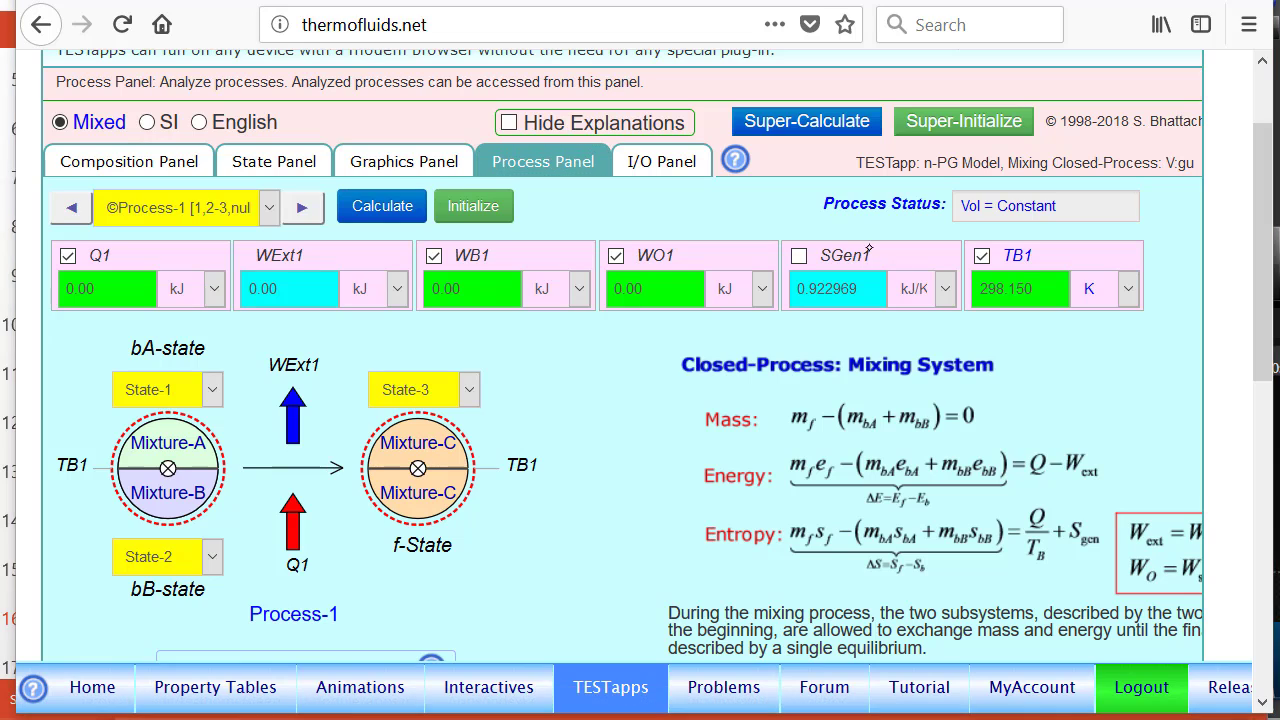
pyautogui.moveTo(868, 224)
pyautogui.mouseDown()
pyautogui.moveTo(755, 303)
pyautogui.moveTo(803, 227)
pyautogui.mouseUp()
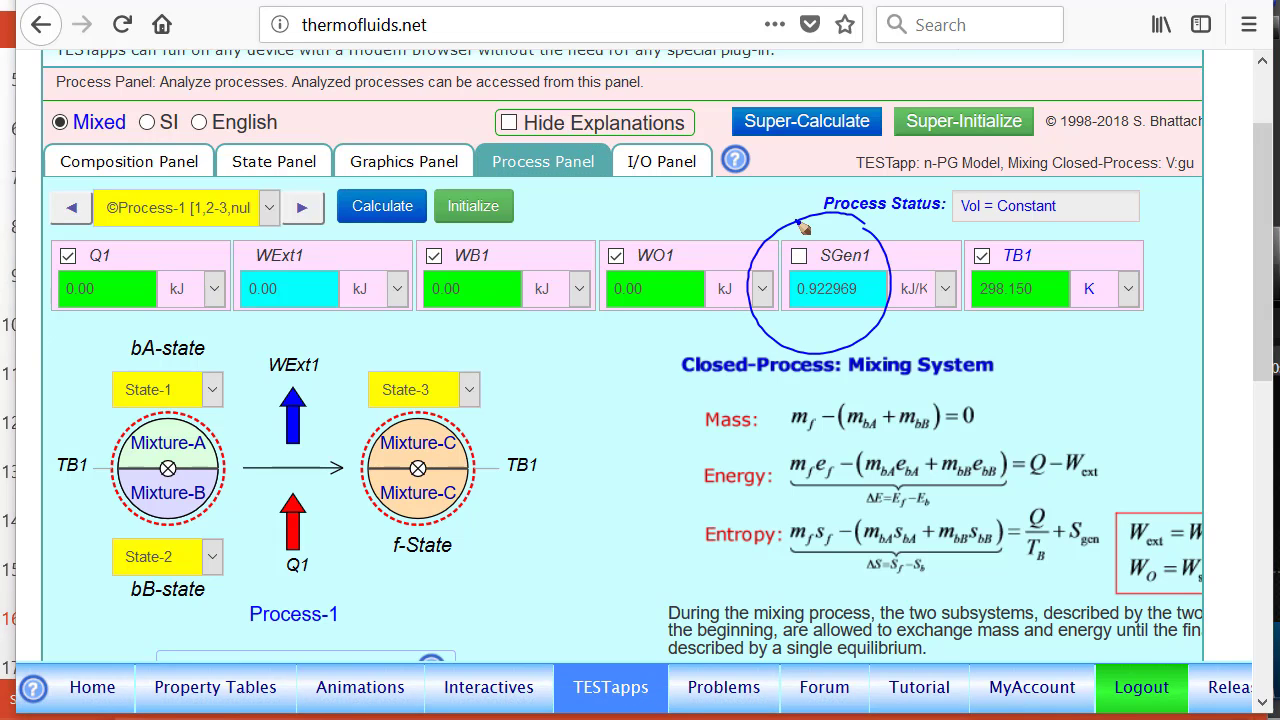